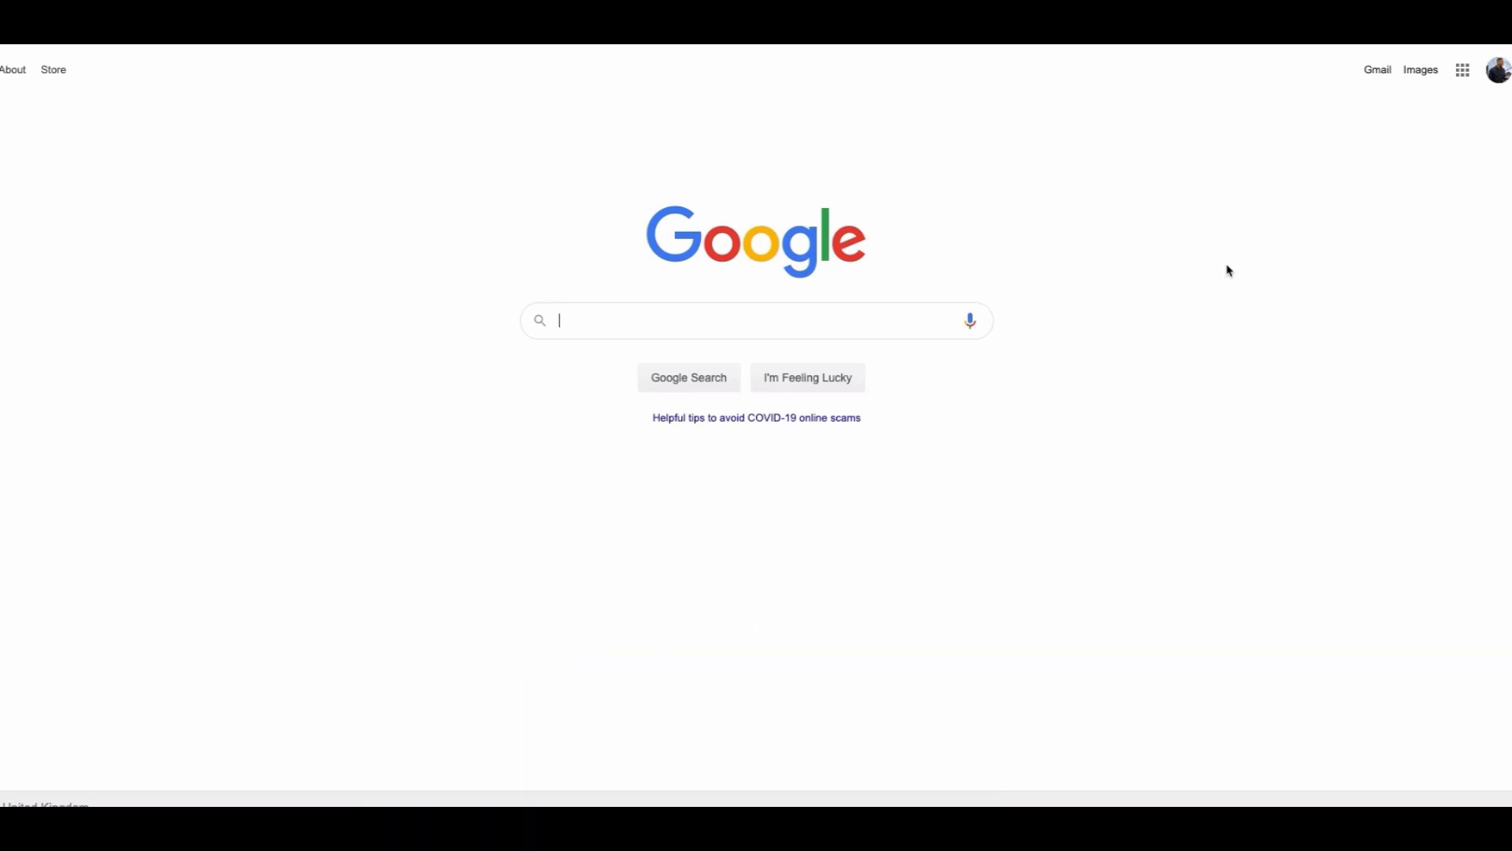
# Type 'cake' in the Google search box to show suggestions like cake recipe, then select the query
pyautogui.click(881, 325)
pyautogui.write('cake')
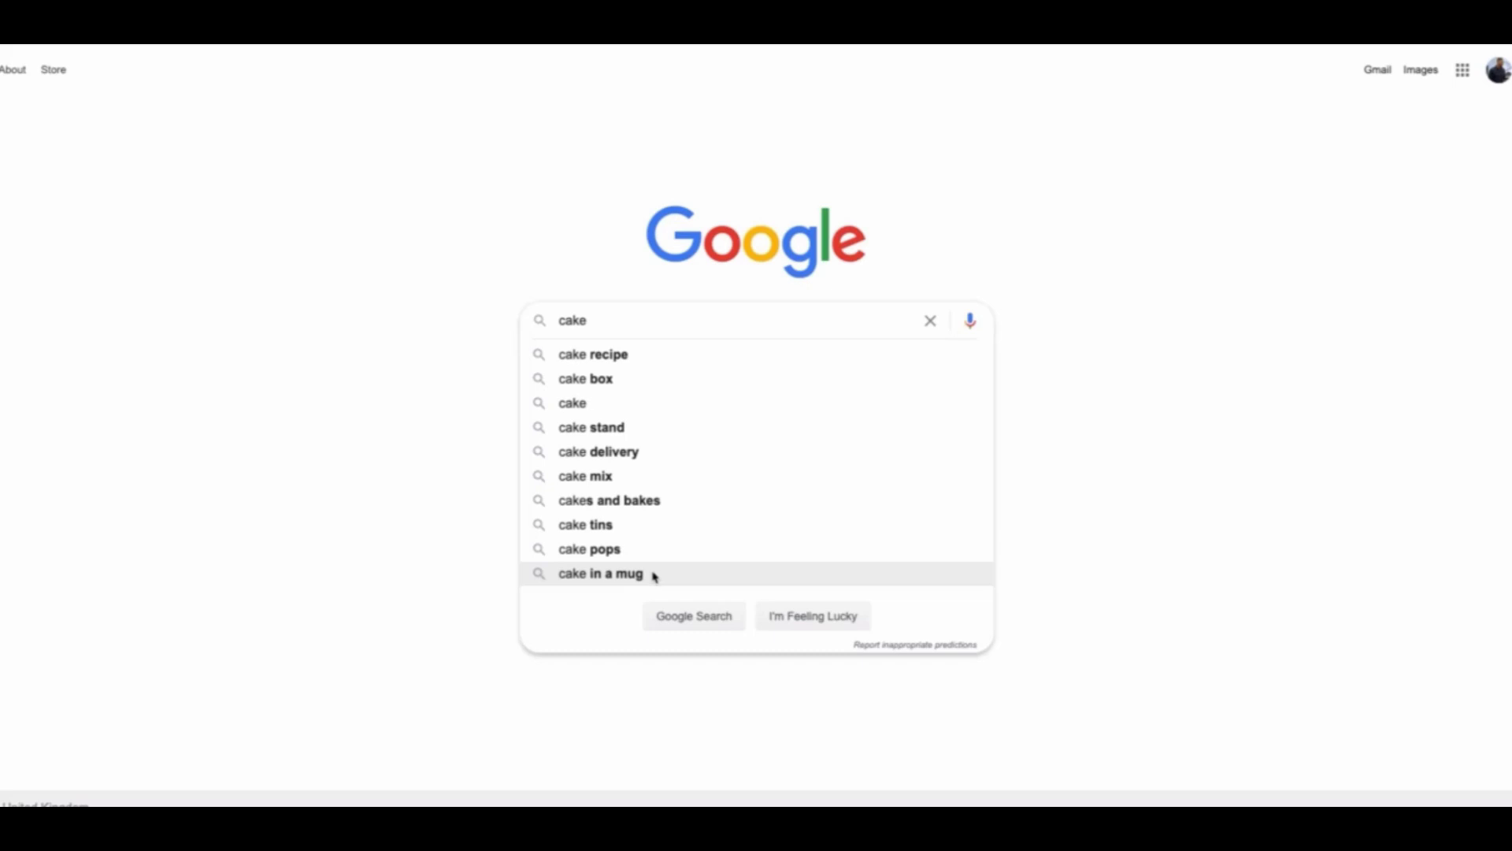
pyautogui.hotkey('ctrl', 'a')
# Replace 'cake' with 'yoga mat', retyping 'mat' letter by letter to watch suggestions like yoga mat amazon
pyautogui.press('BackSpace')
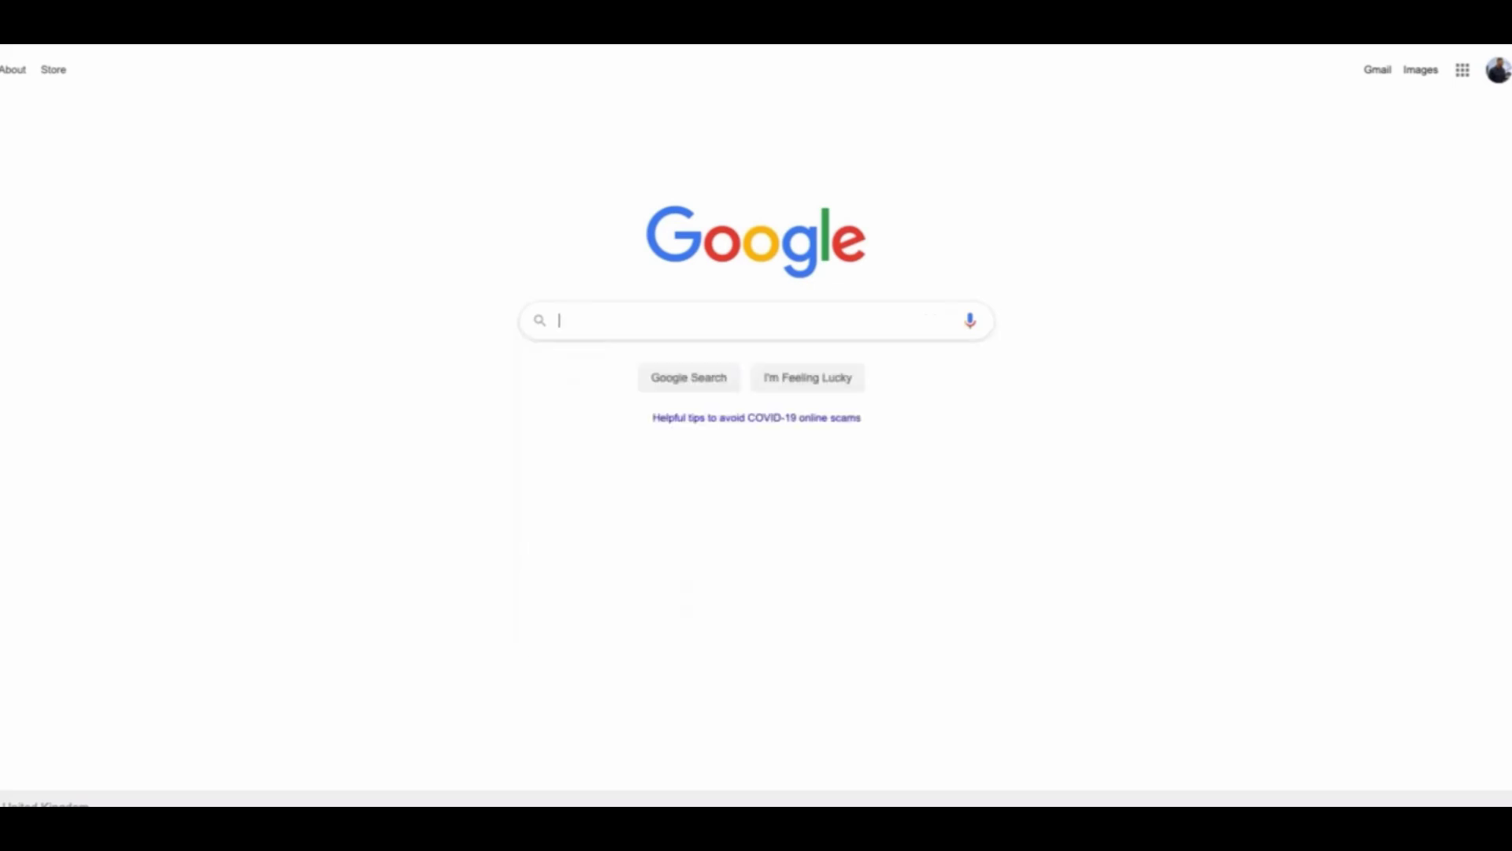
pyautogui.write('yo')
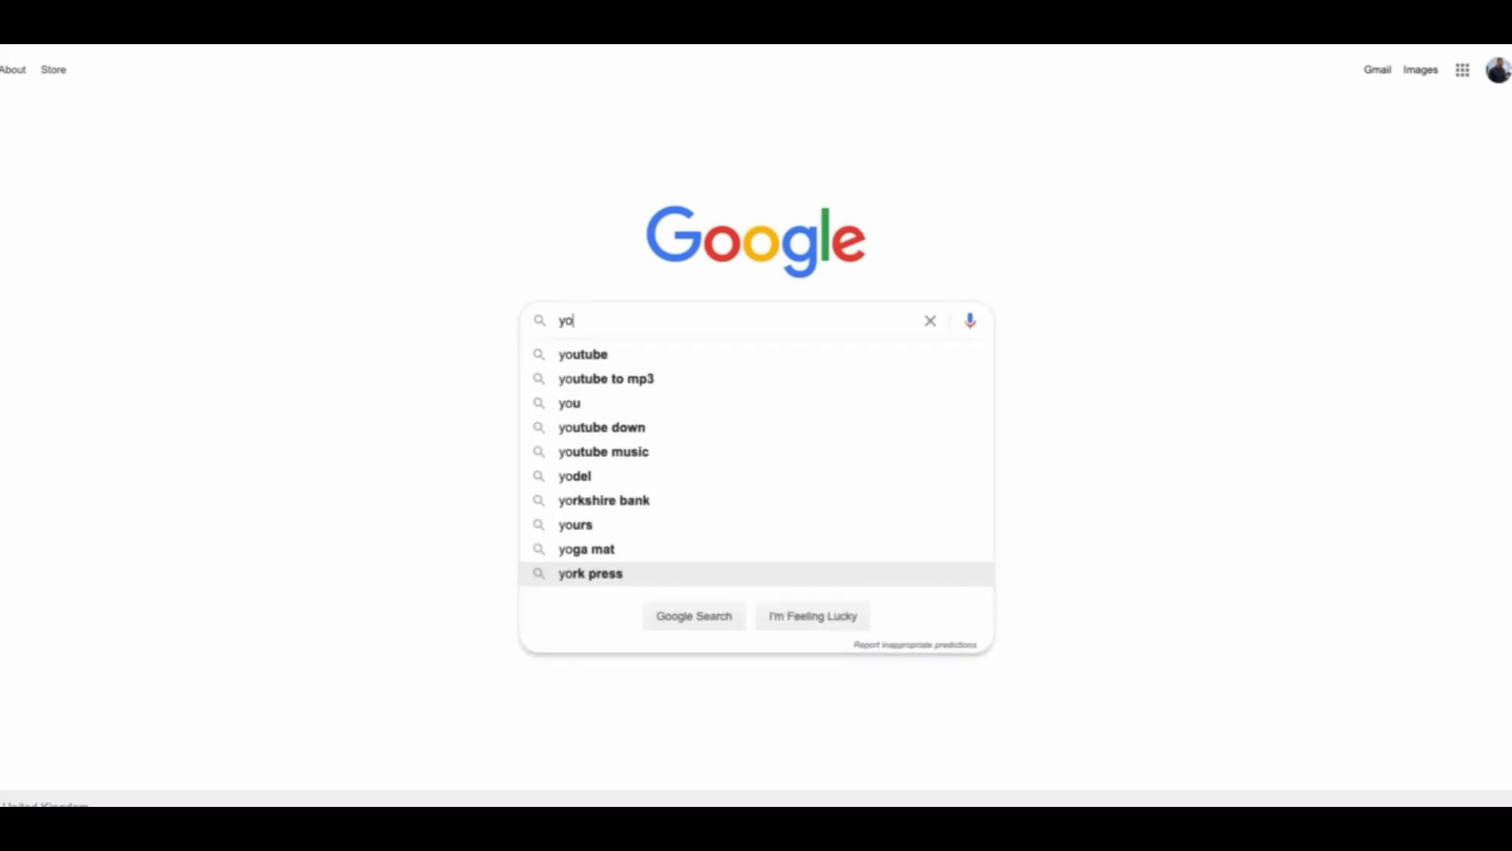
pyautogui.write('ga')
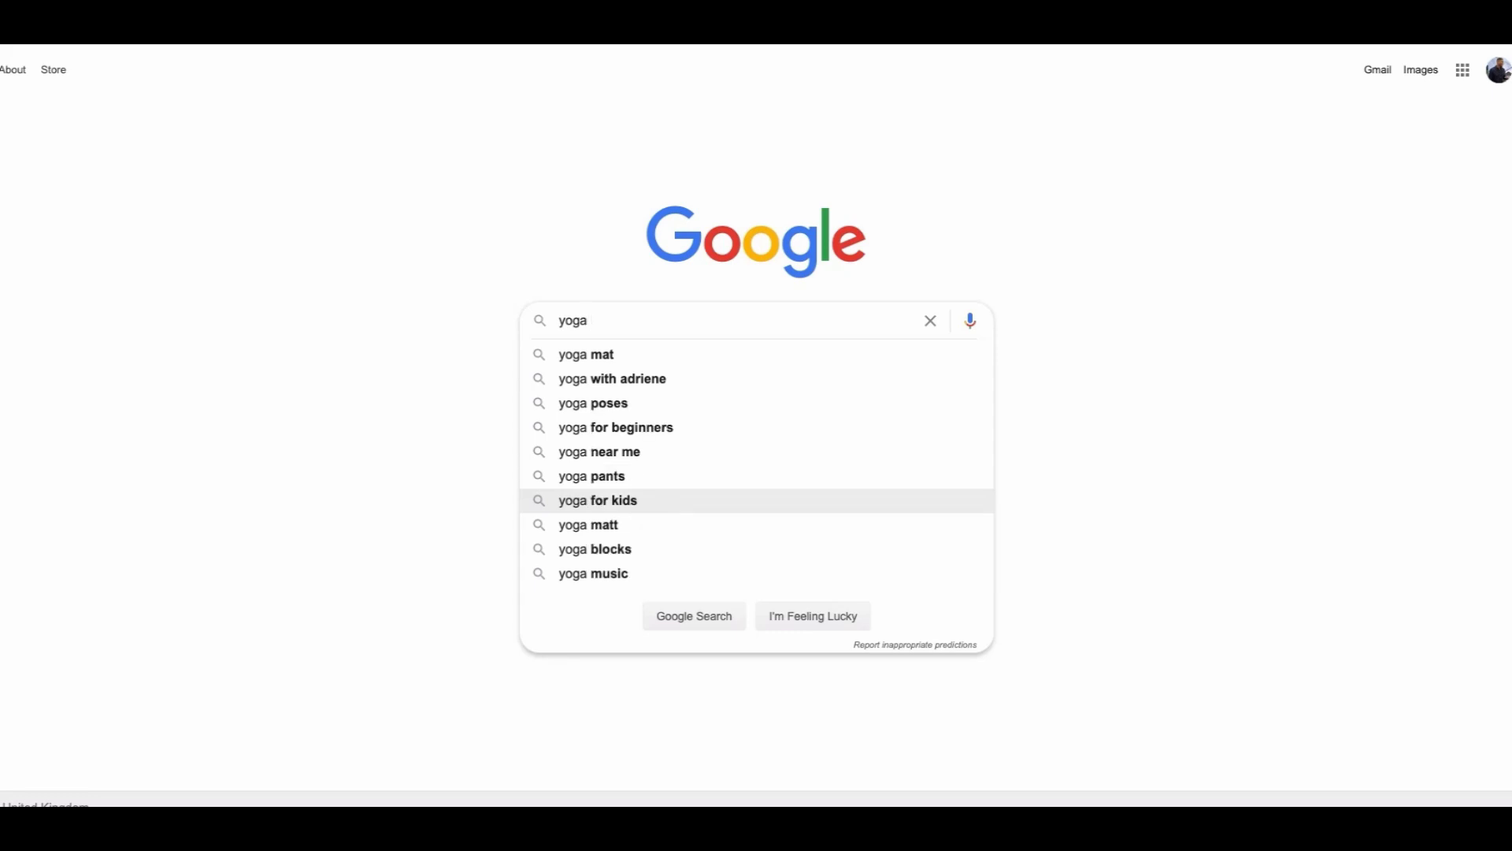
pyautogui.write('mat')
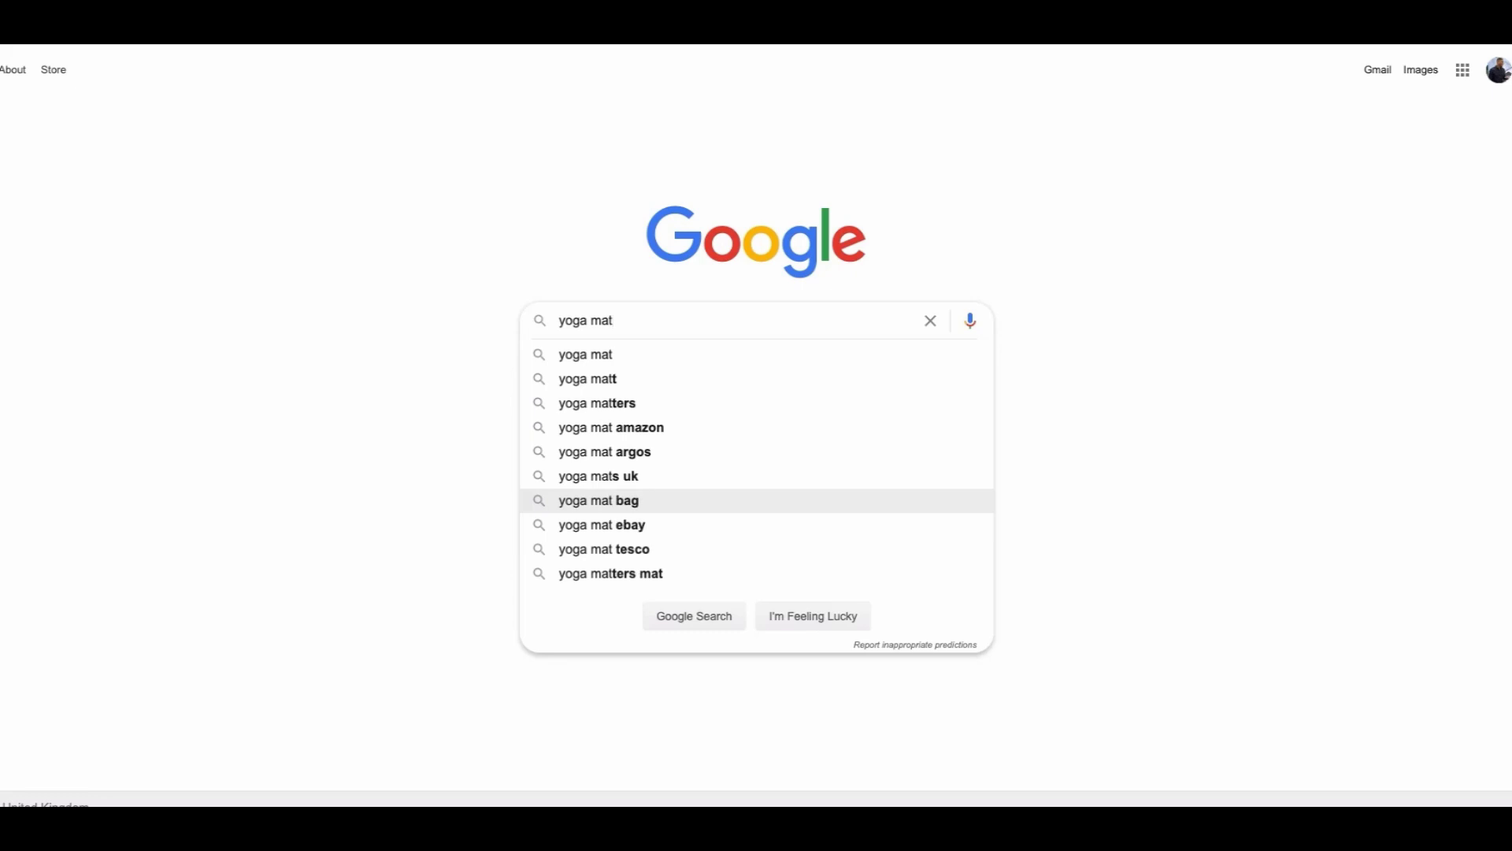
pyautogui.press('BackSpace')
pyautogui.press('BackSpace')
pyautogui.press('BackSpace')
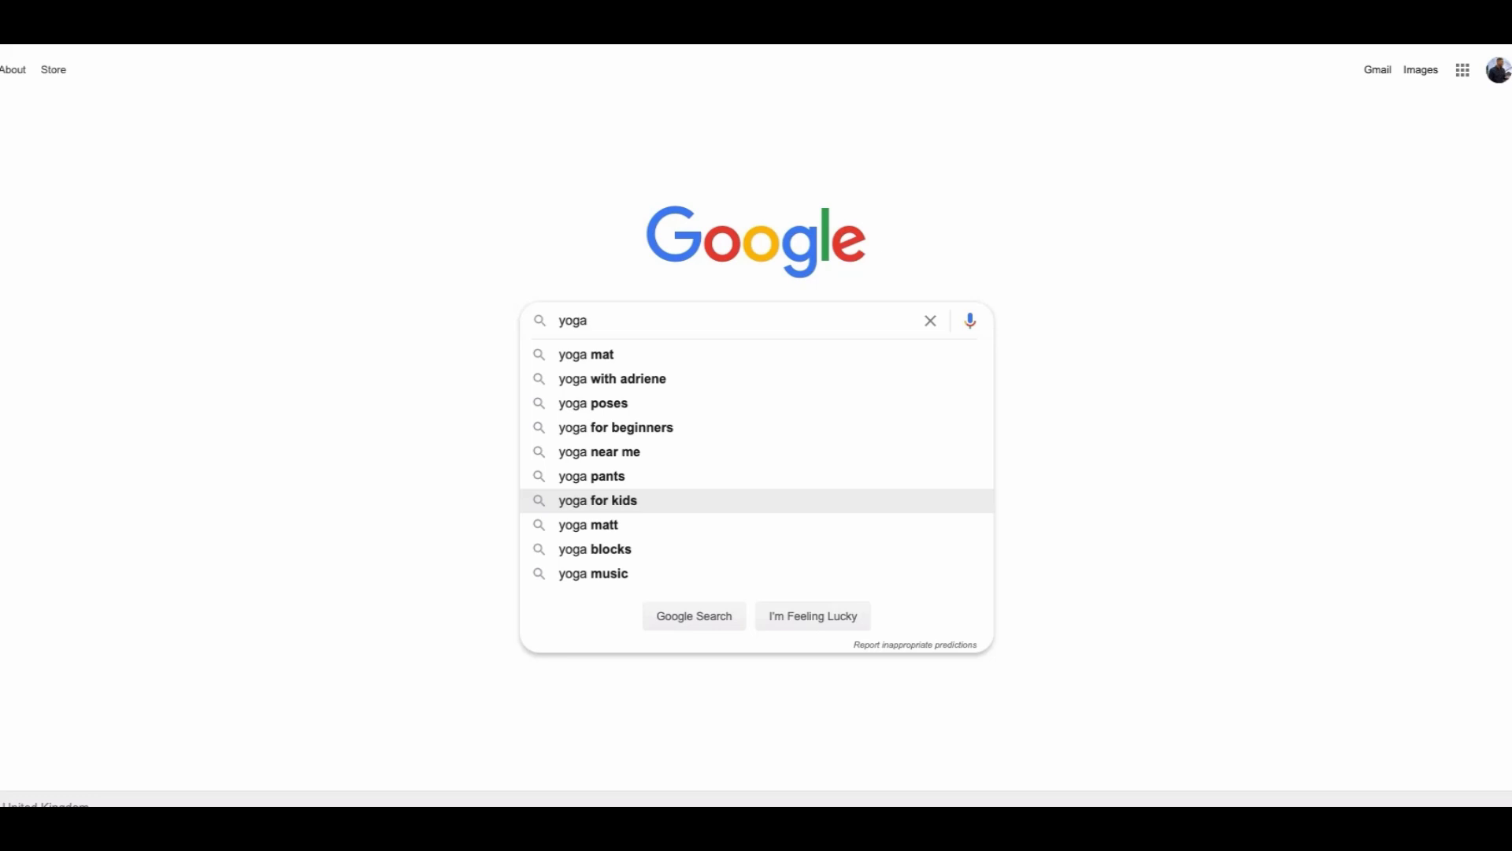
pyautogui.write('m')
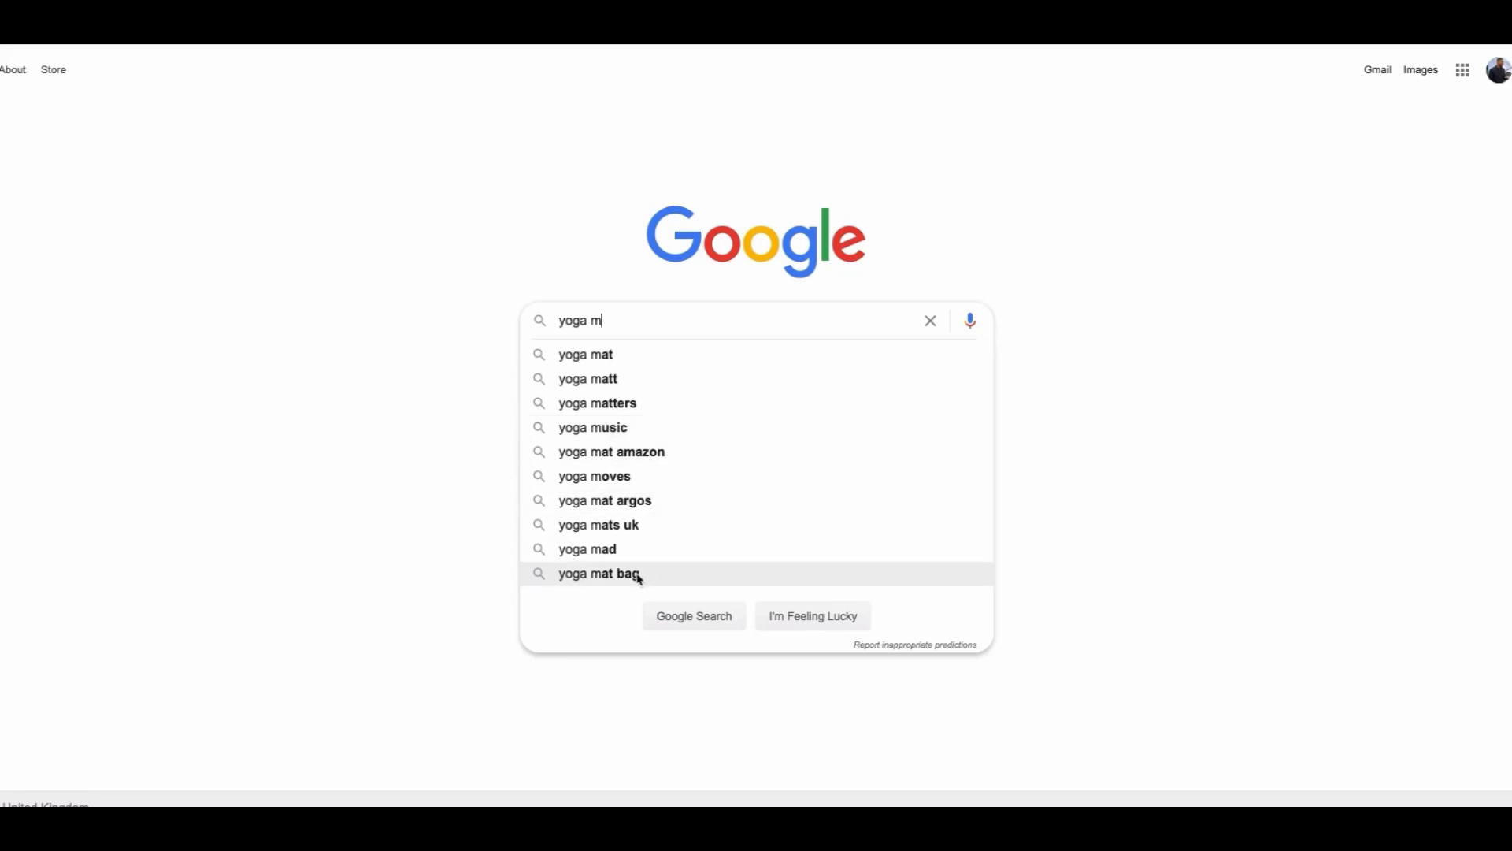
pyautogui.write('a')
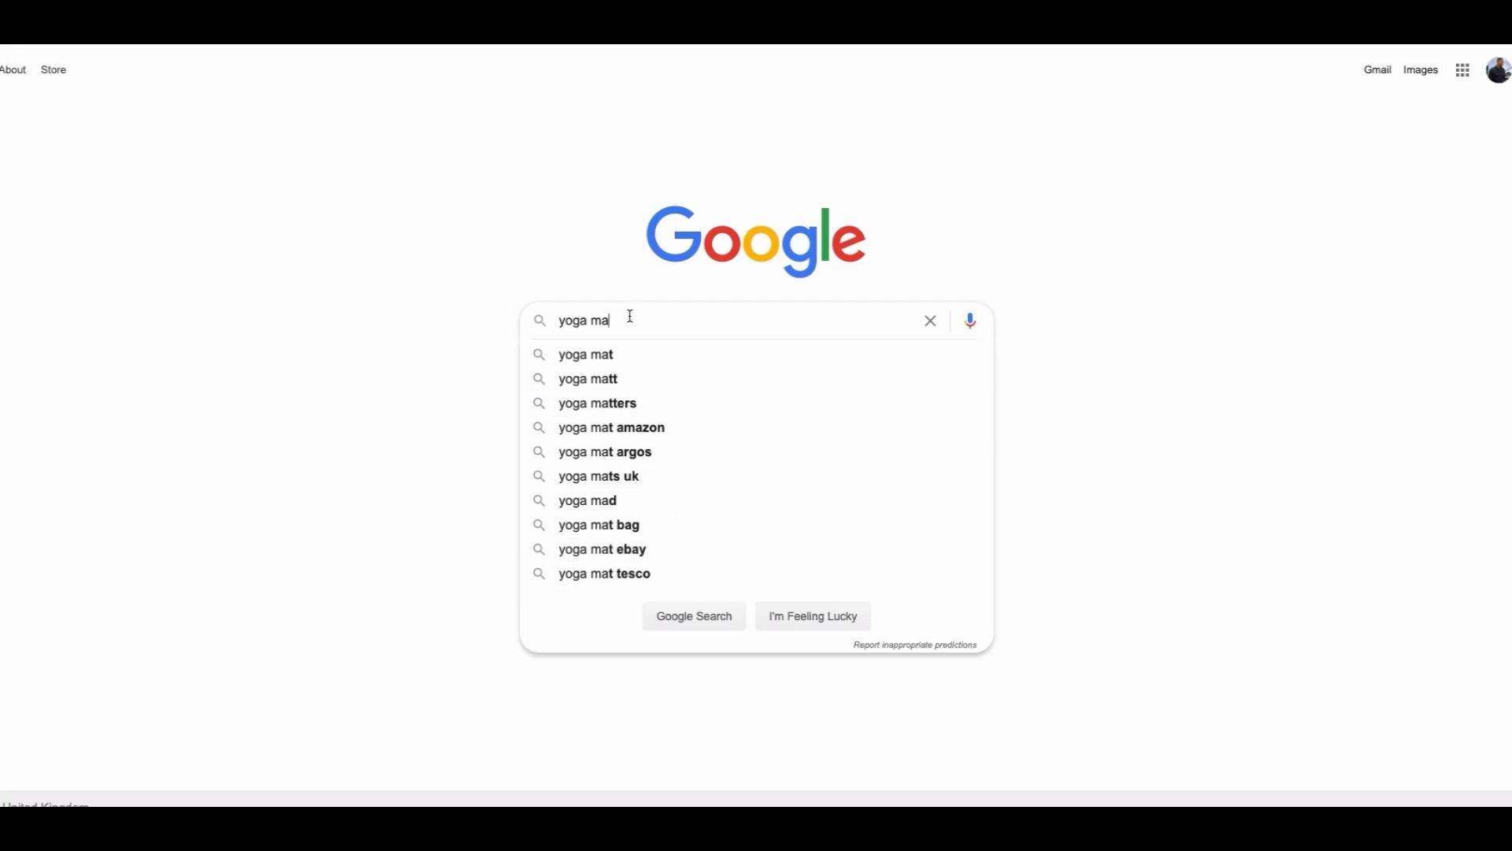
pyautogui.write('t')
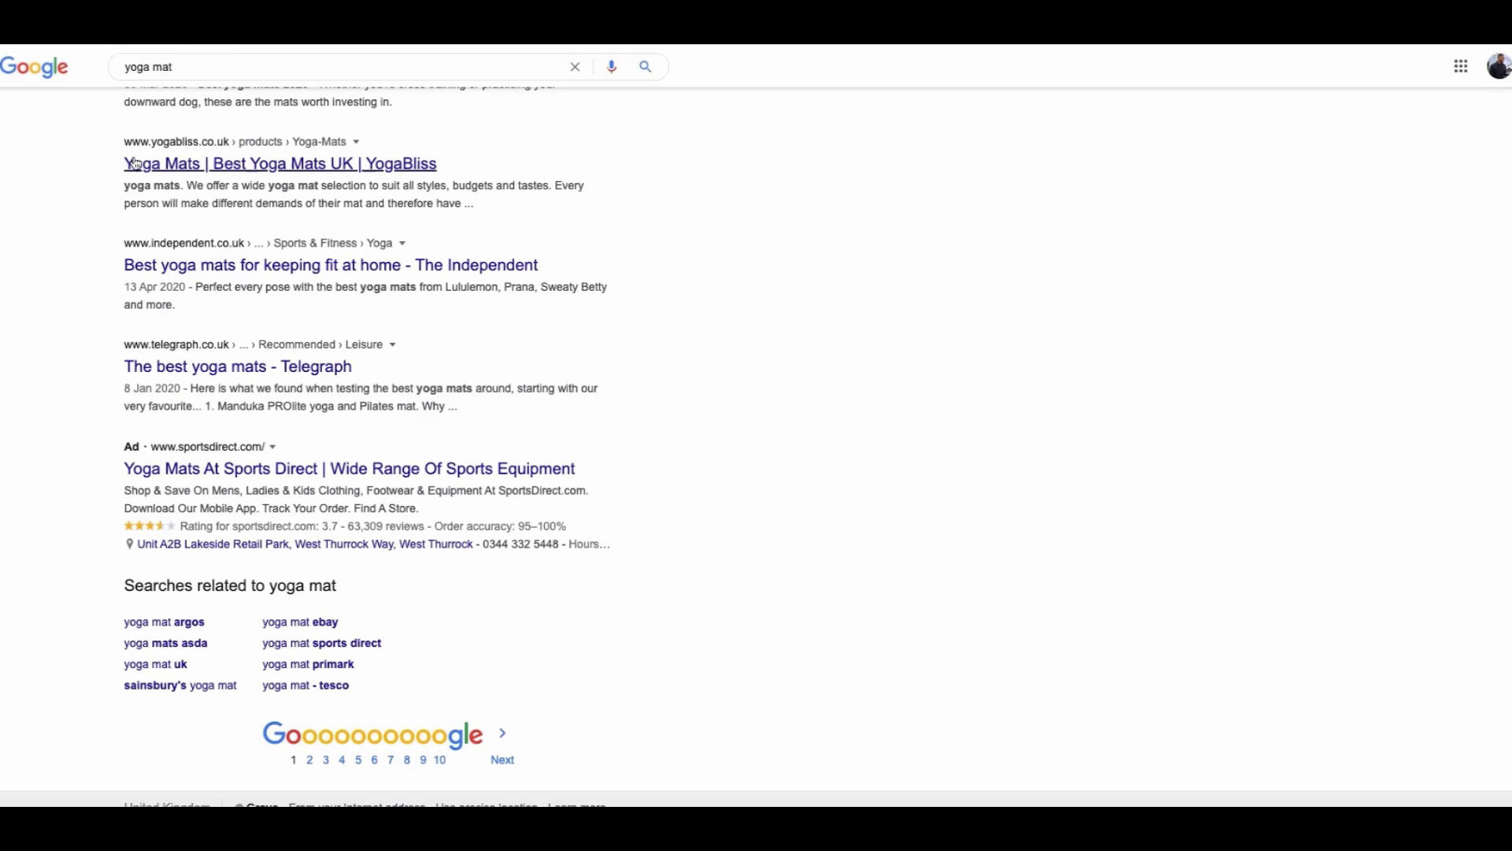
# Highlight and then deselect the 'Searches related to yoga mat' heading
pyautogui.tripleClick(149, 588)
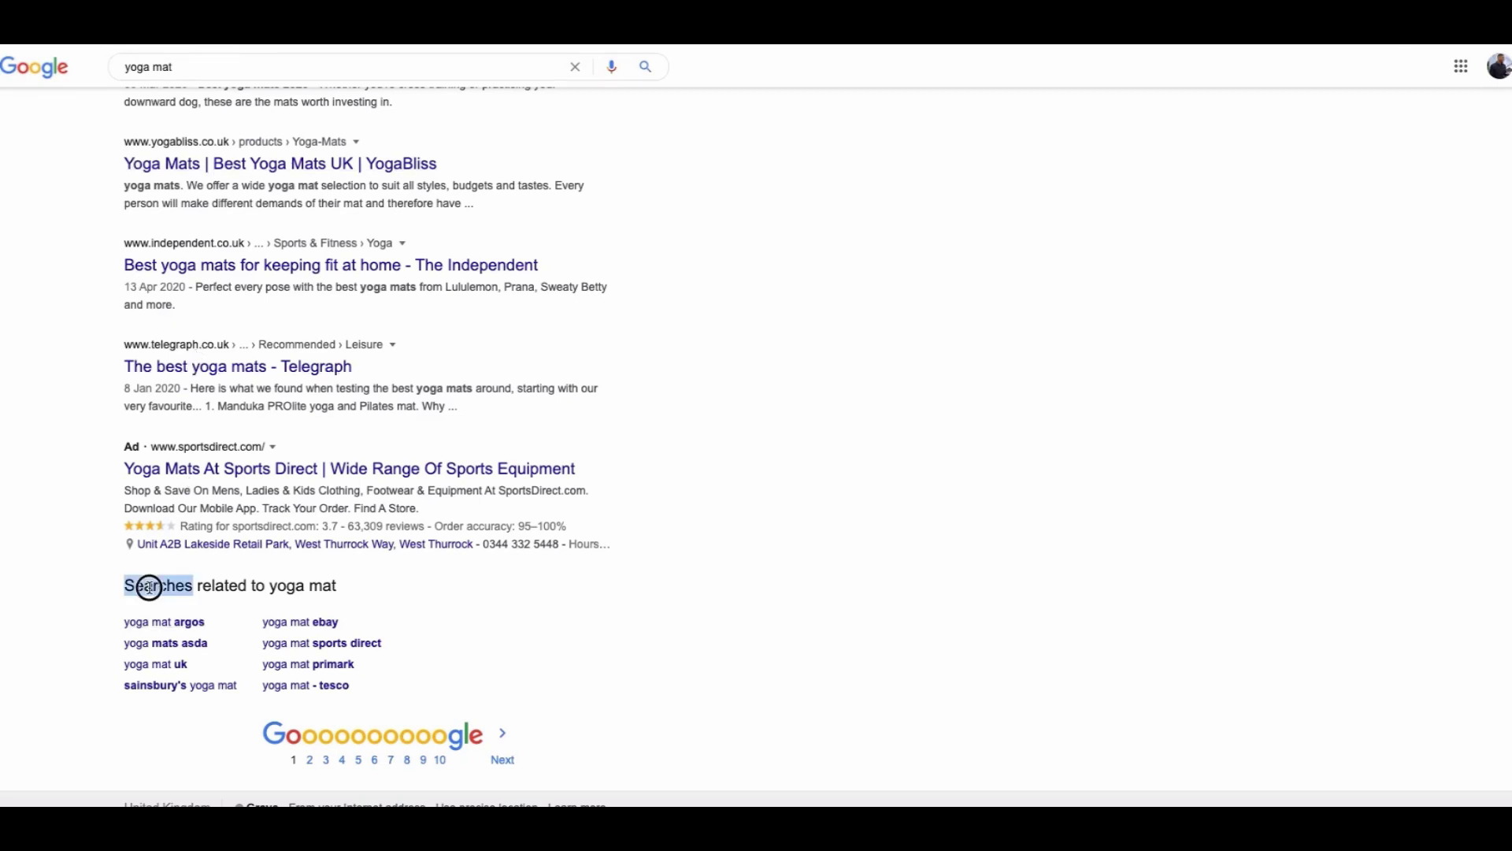
pyautogui.click(405, 590)
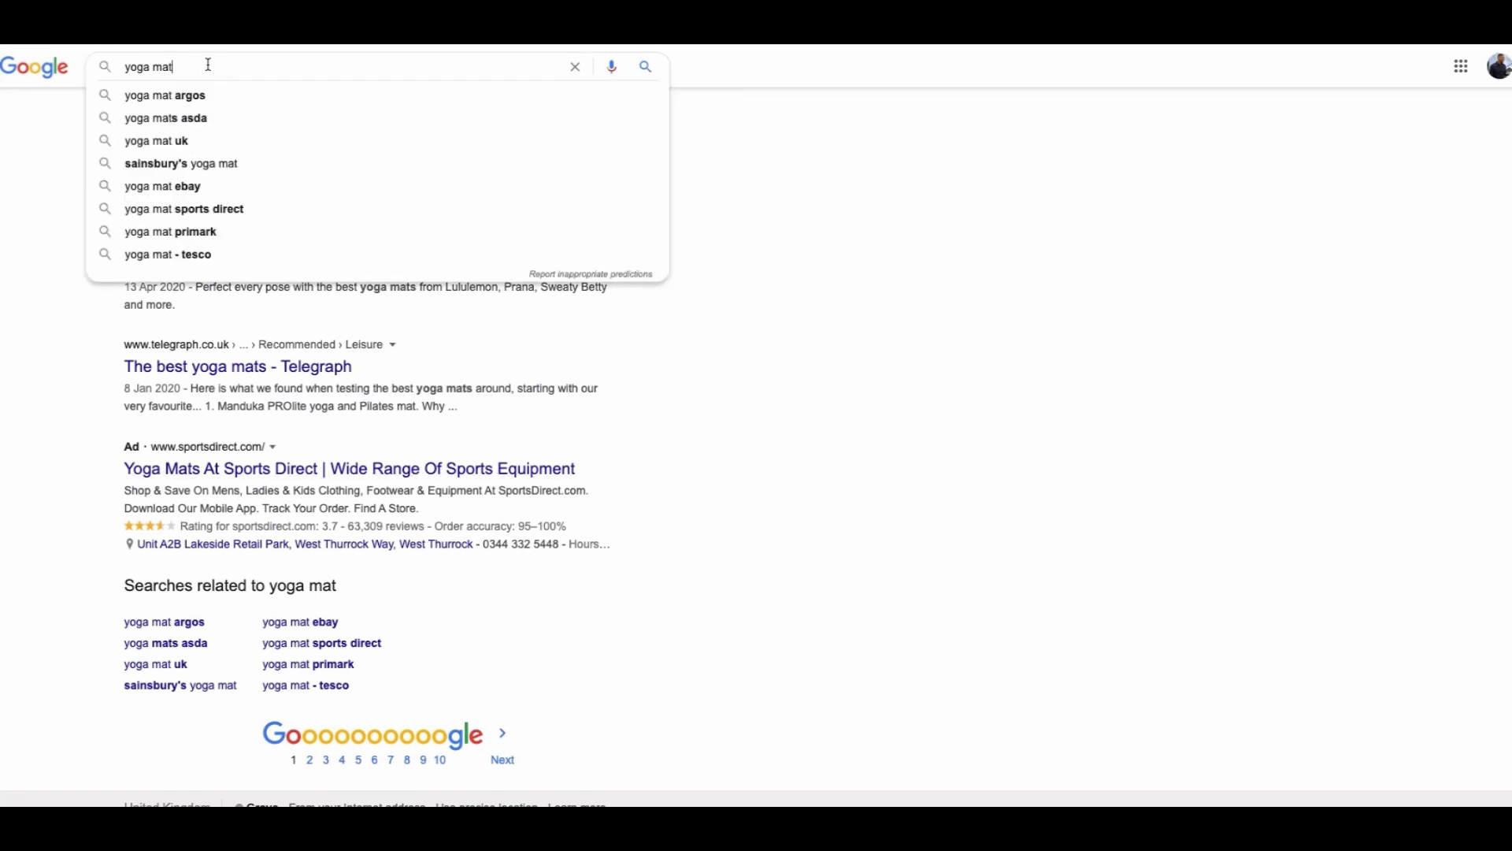
# Search for 'yoga mat bags' and scroll down through its results
pyautogui.write('bags')
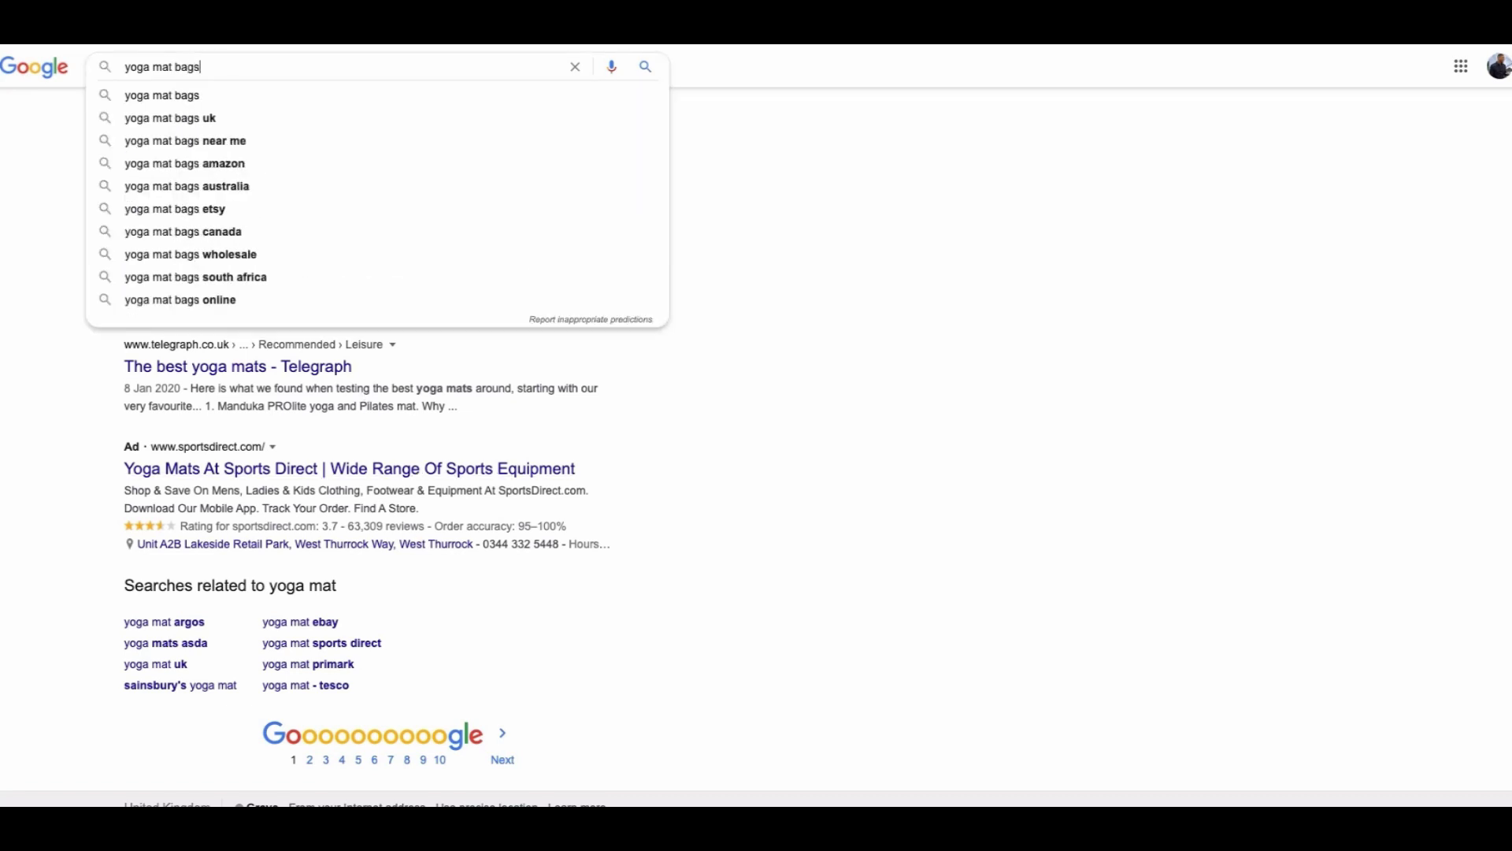
pyautogui.press('Return')
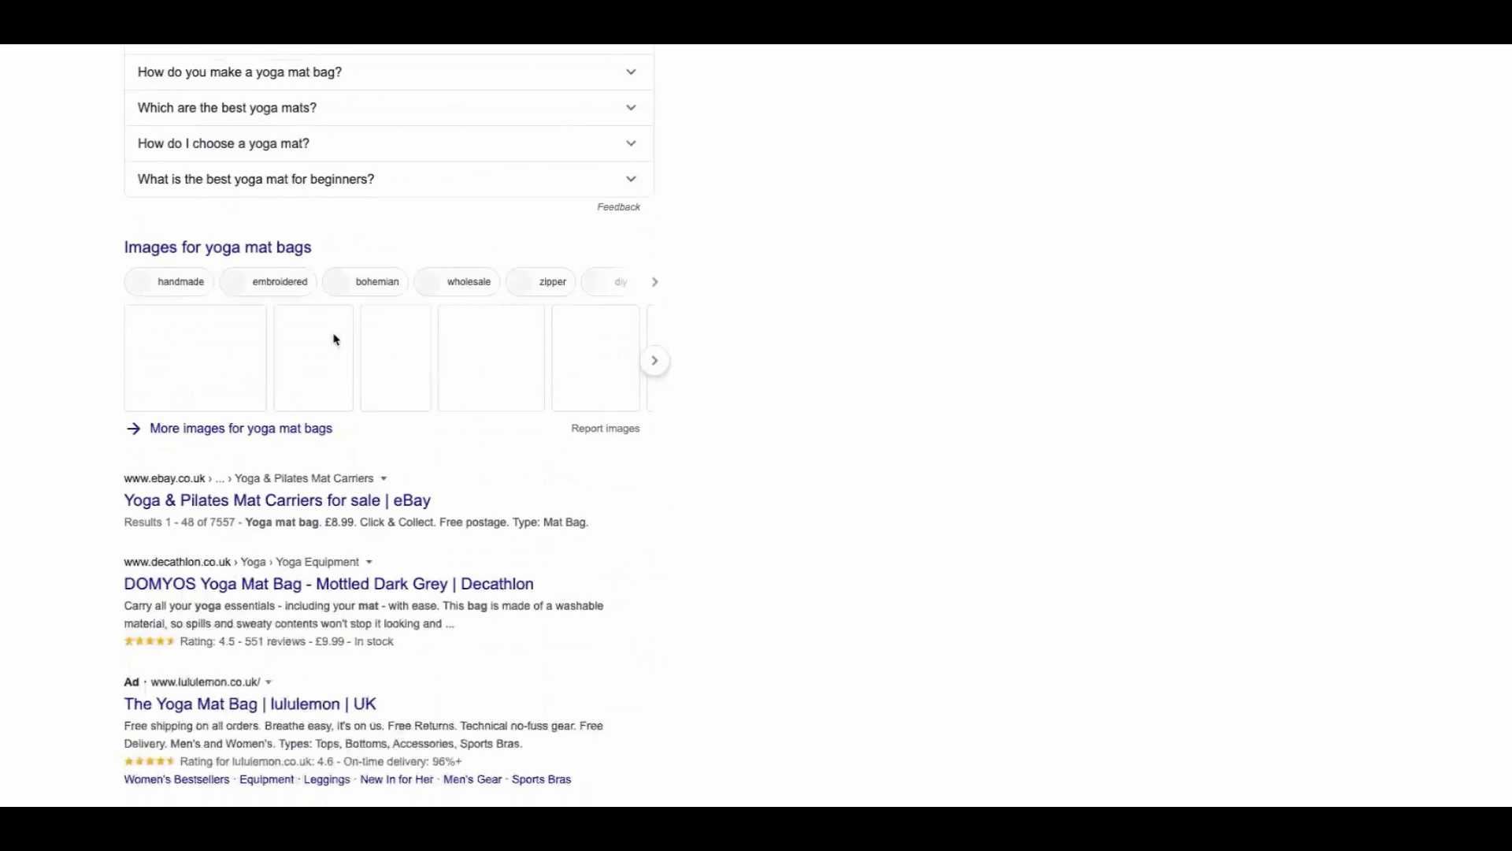
pyautogui.scroll(-5, 333, 334)
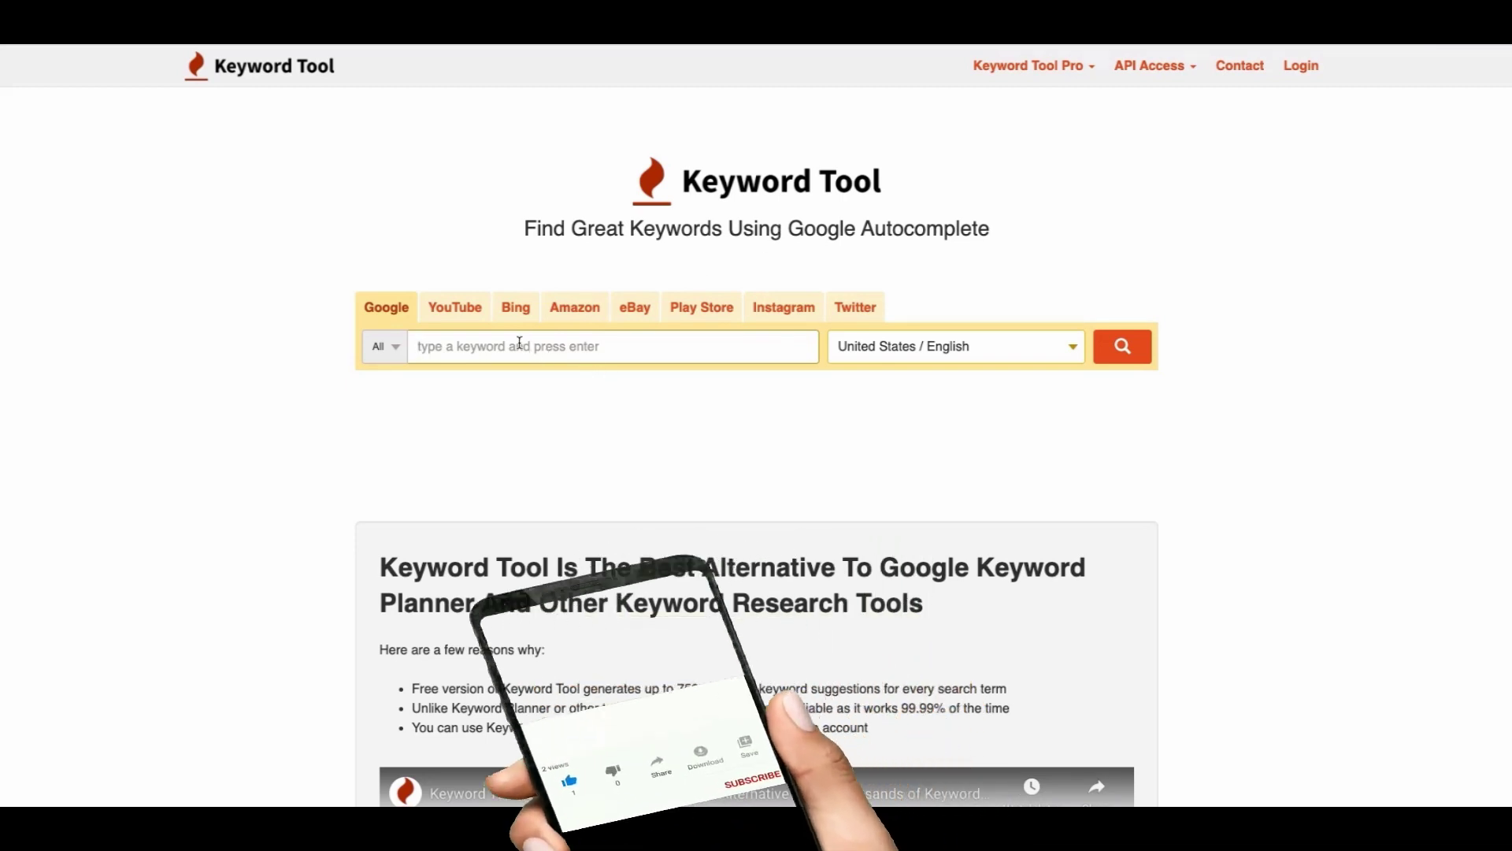
# Search Keyword Tool for 'yoga mat' with the location kept as United States / English
pyautogui.click(474, 347)
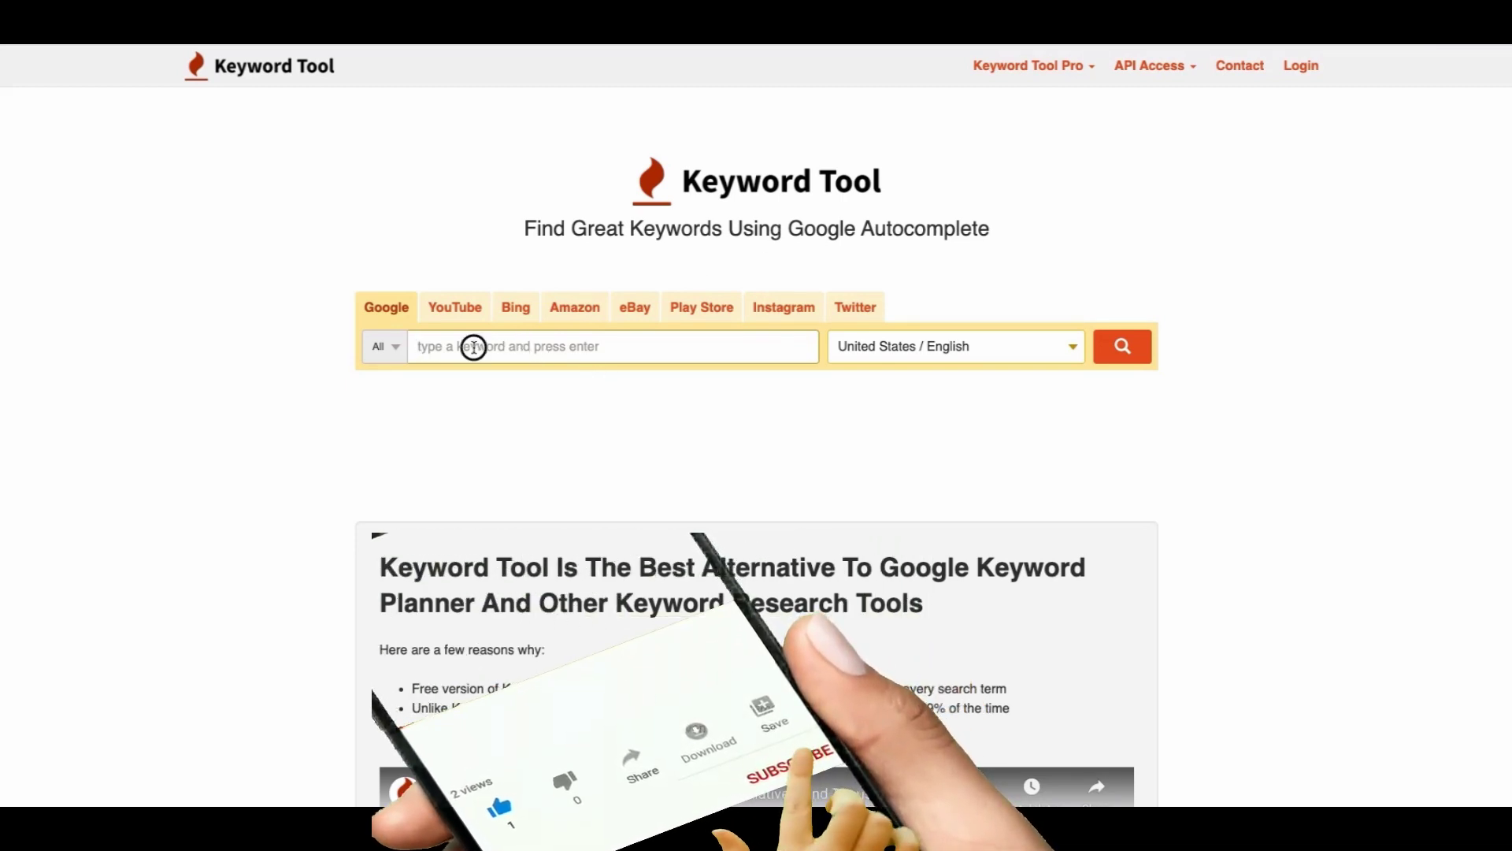
pyautogui.write('yoga')
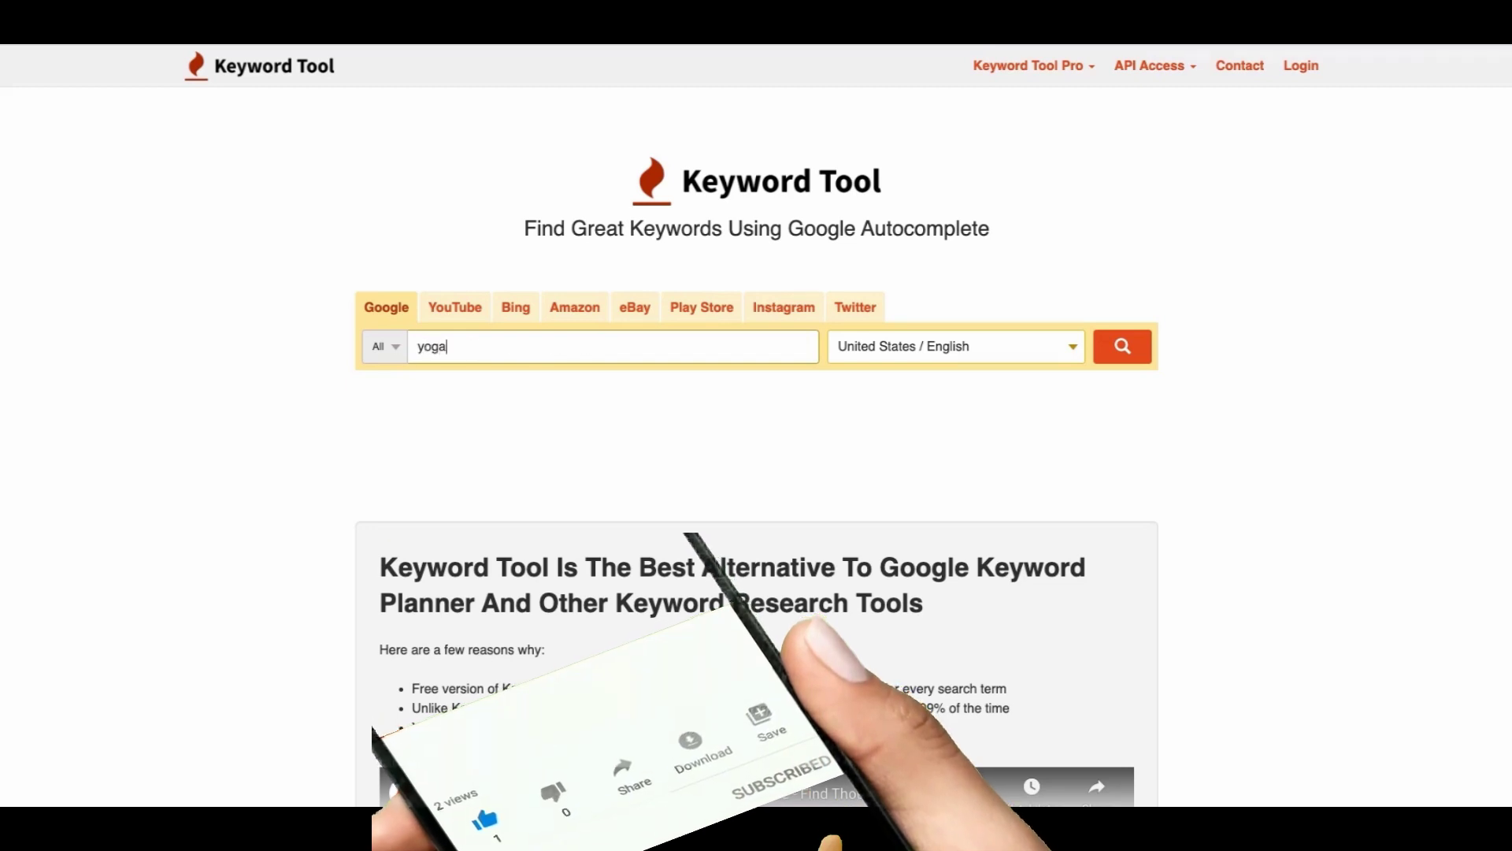
pyautogui.write(' mat')
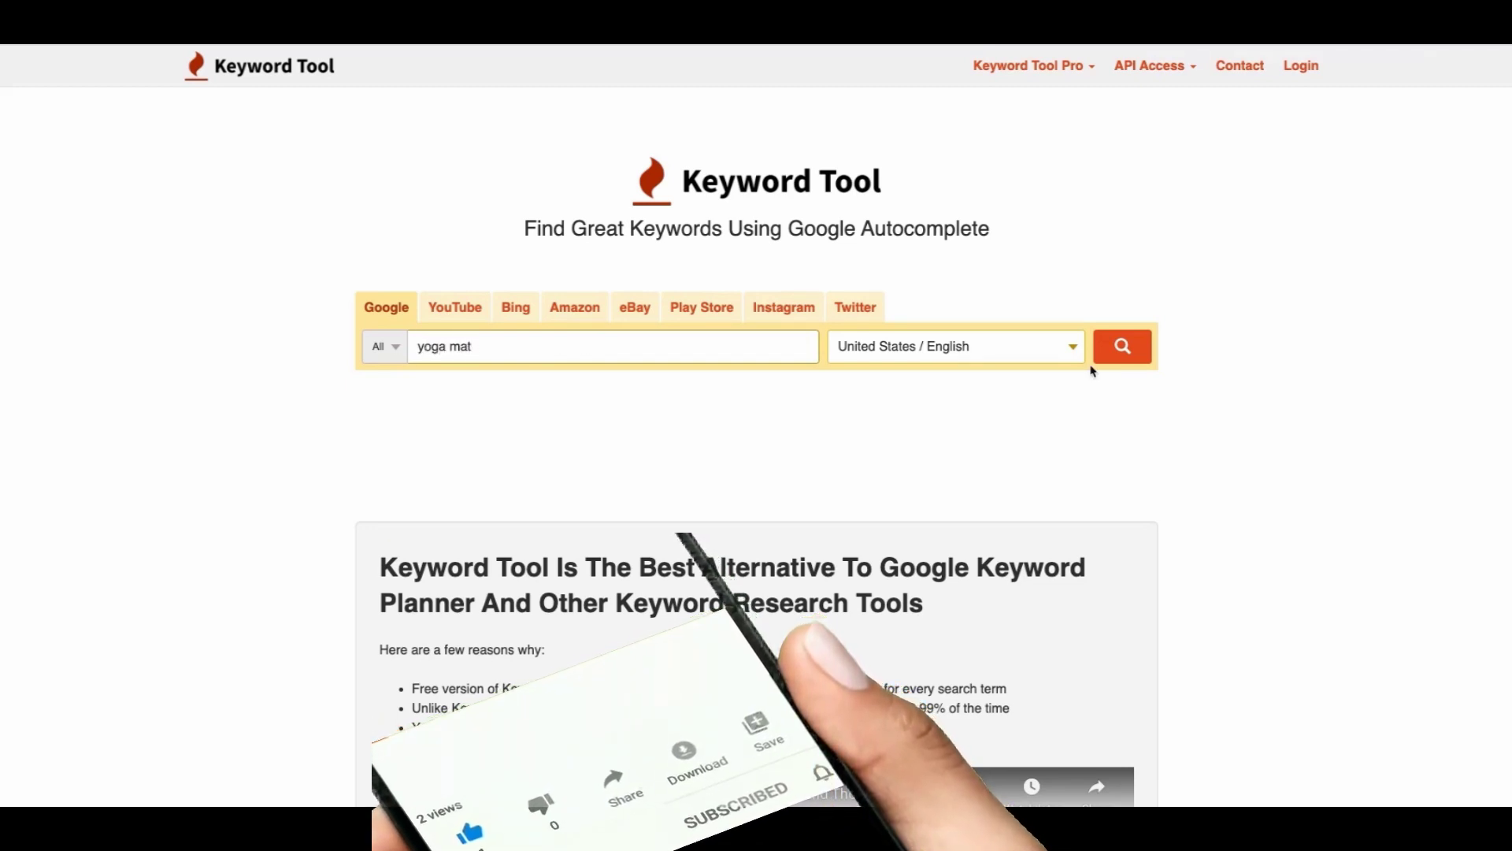
pyautogui.click(947, 349)
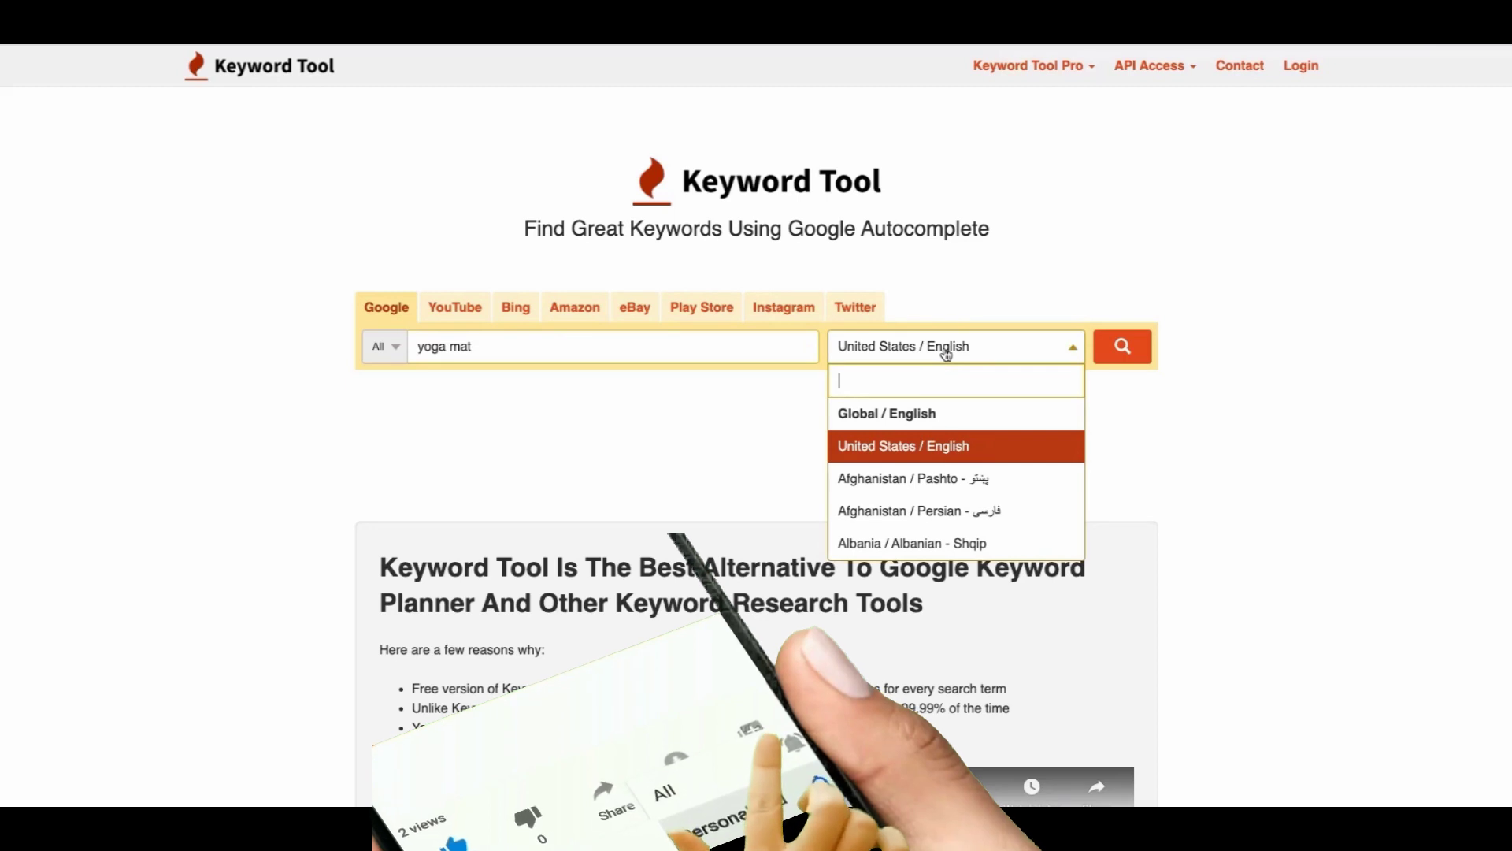
pyautogui.click(902, 449)
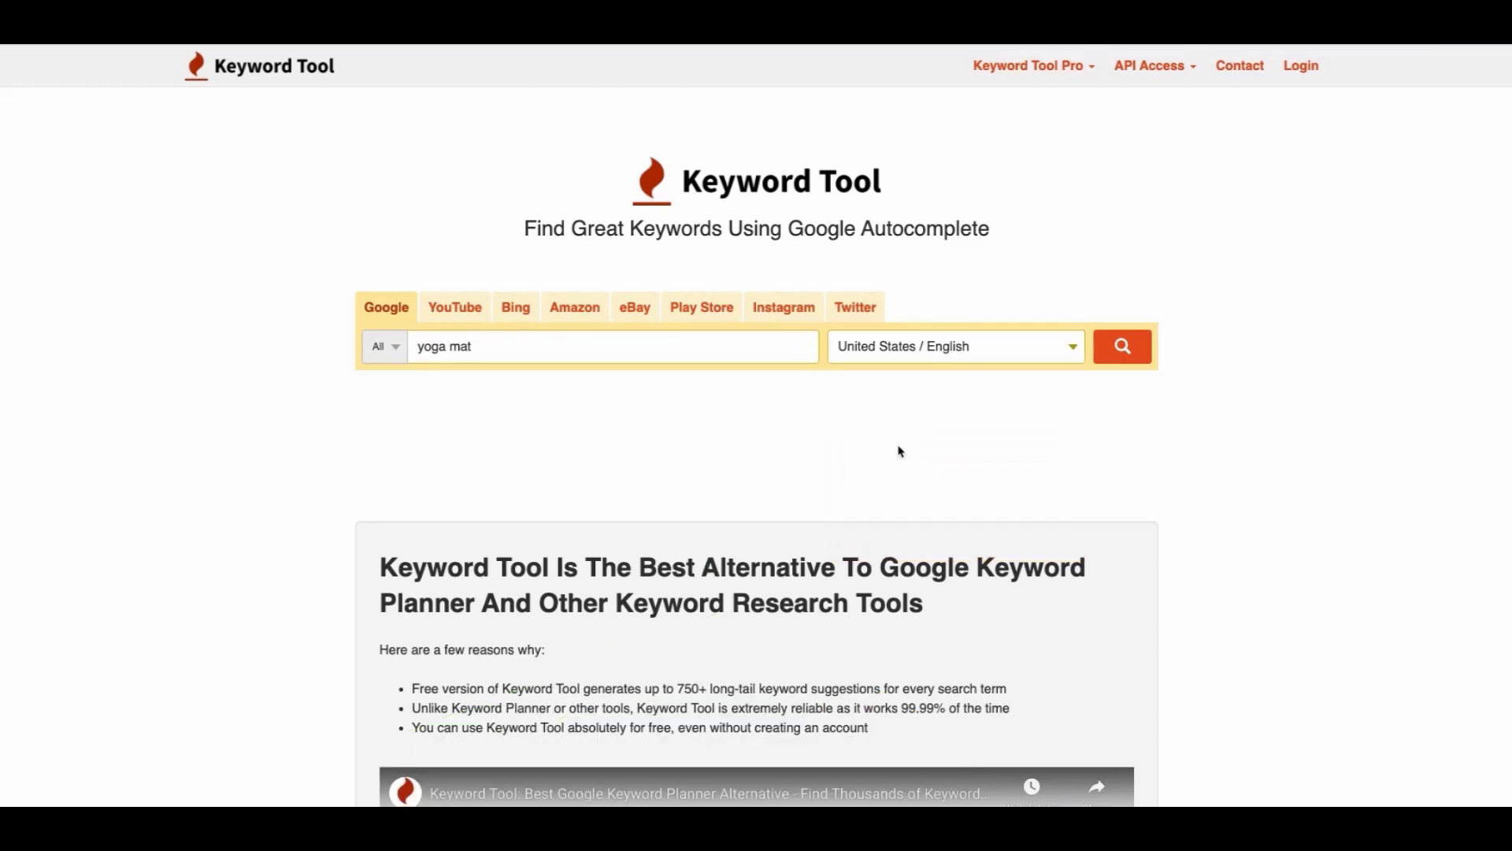
pyautogui.click(1117, 355)
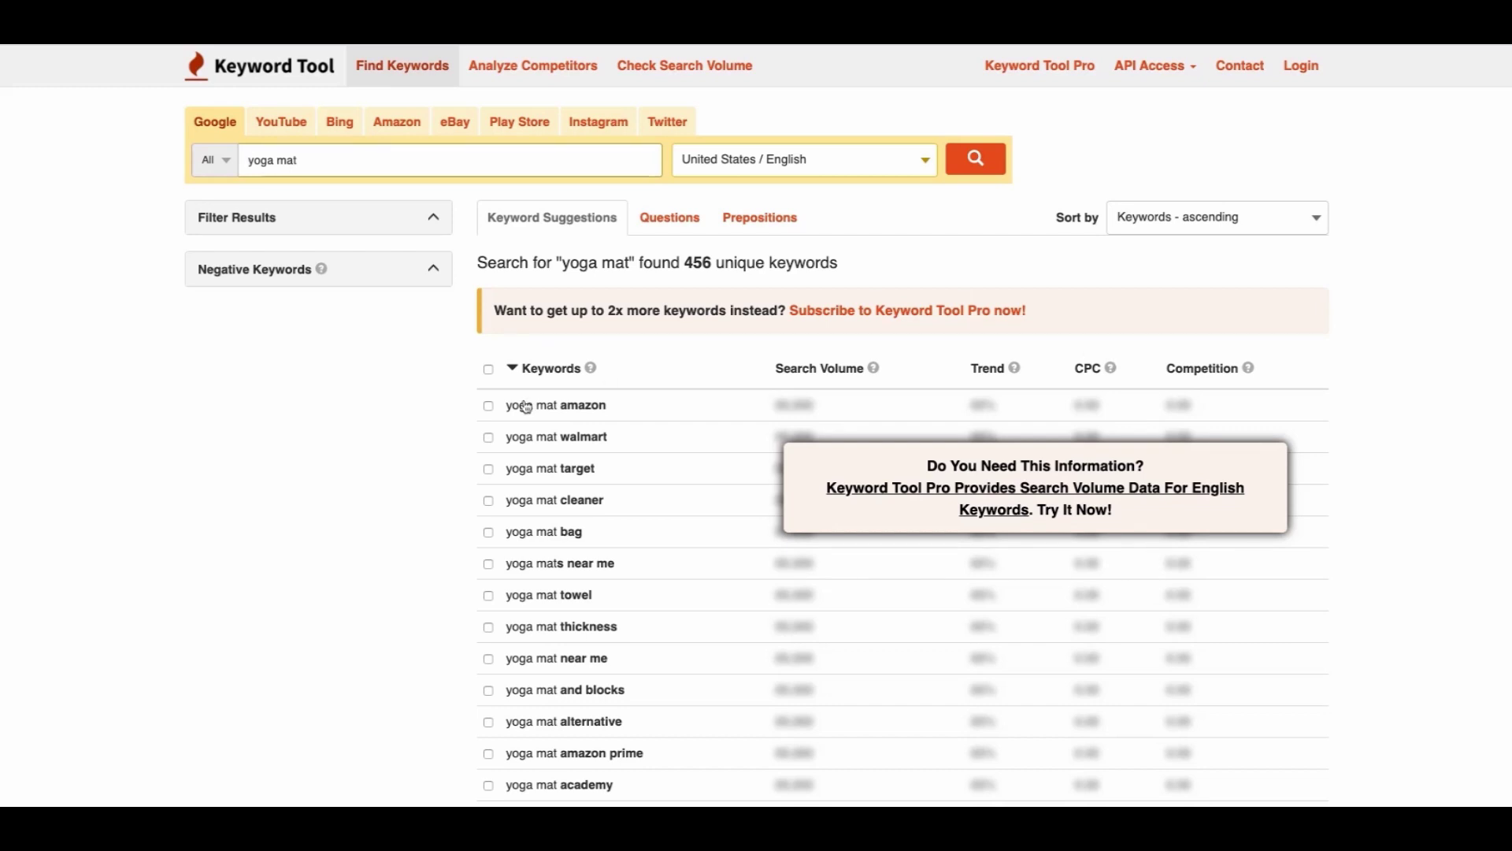
# Scroll down through the Keyword Suggestions table of 456 yoga mat keywords
pyautogui.scroll(-1, 586, 420)
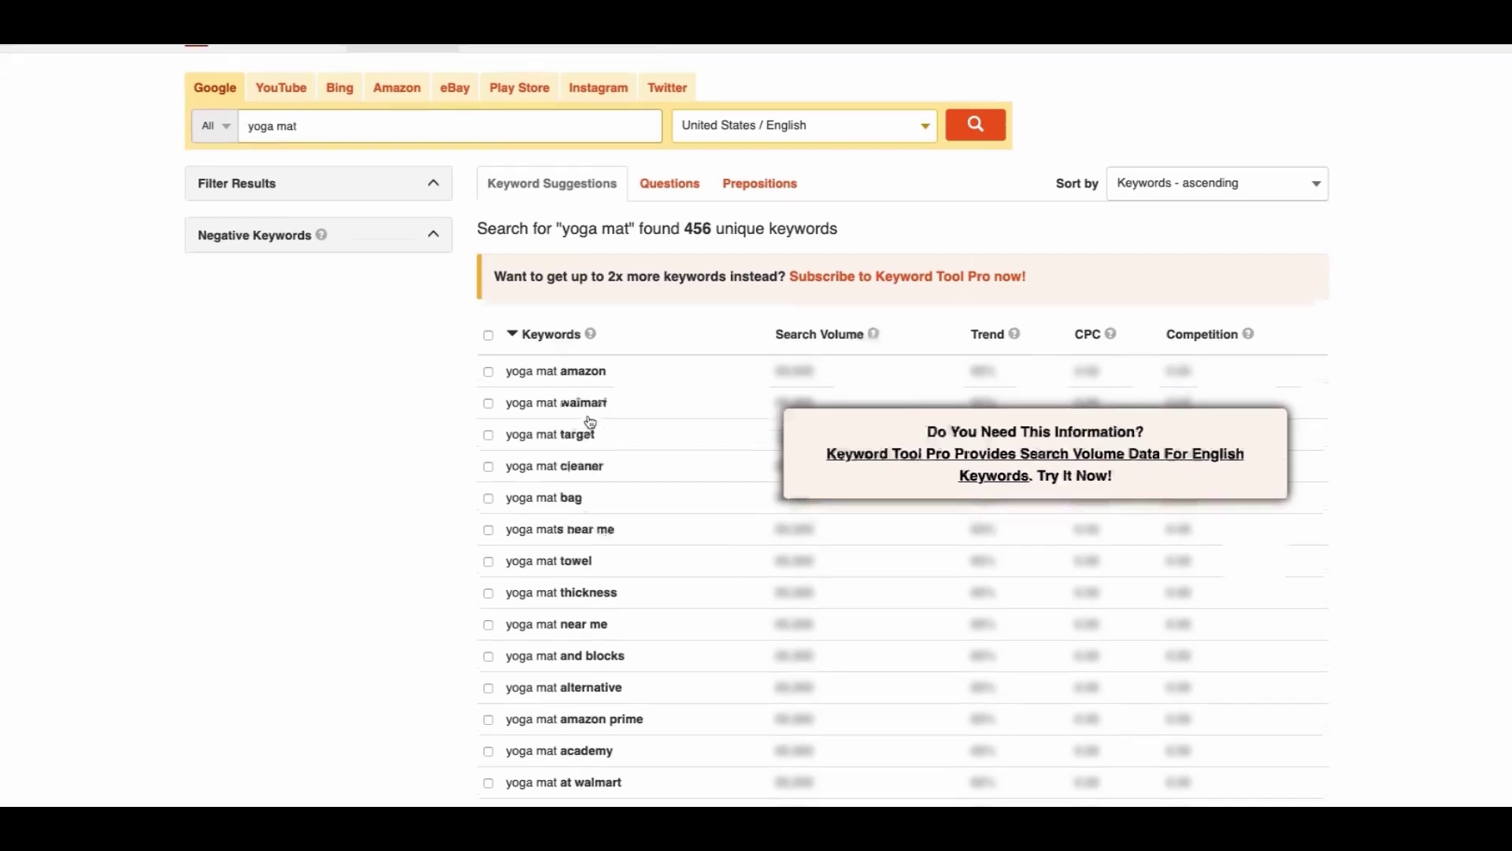
pyautogui.scroll(-2, 590, 421)
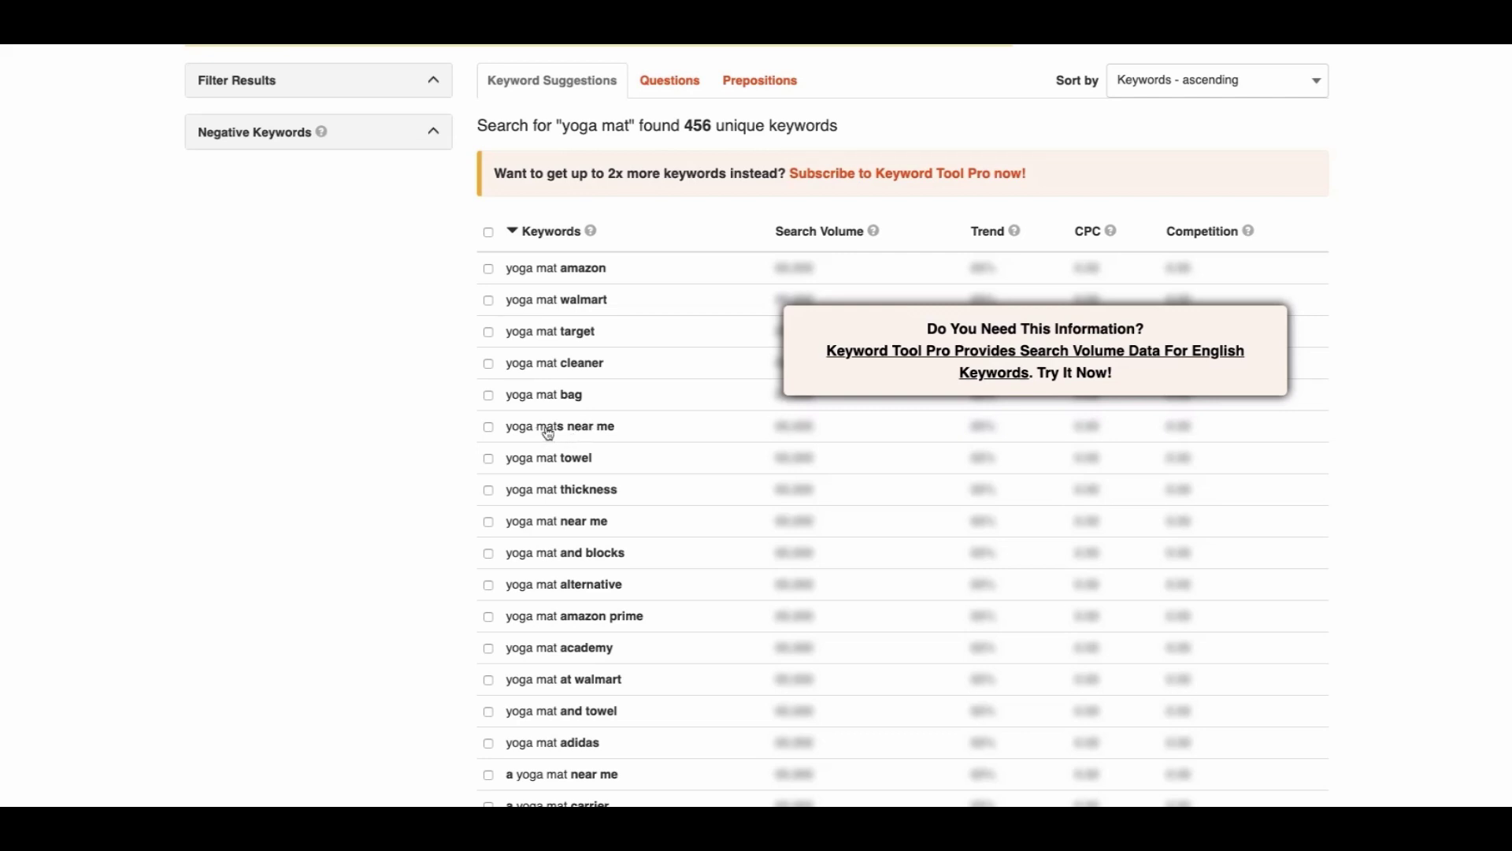
pyautogui.scroll(-3, 653, 484)
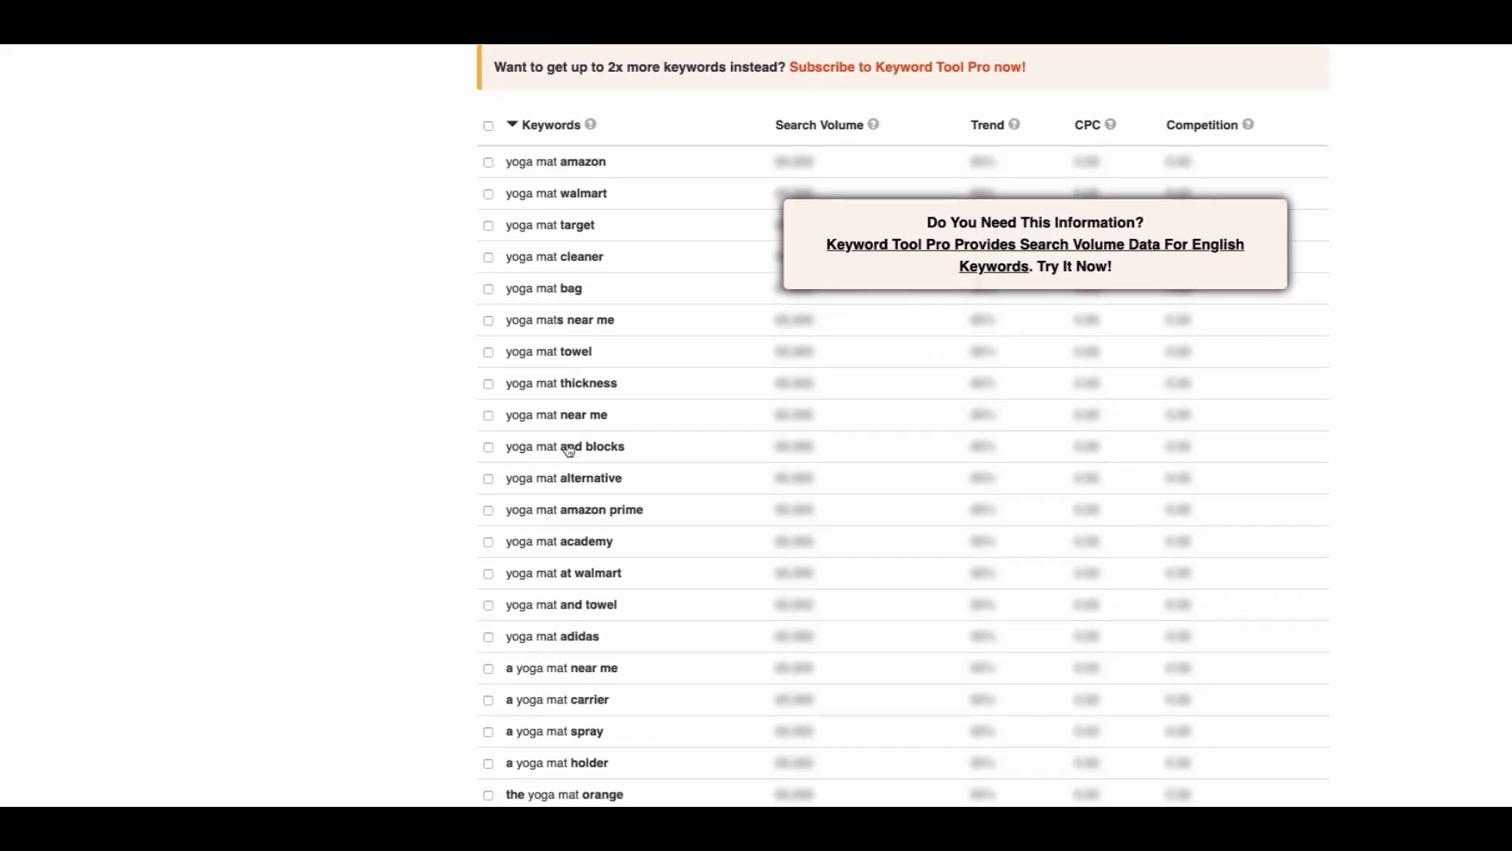
pyautogui.scroll(-2, 656, 484)
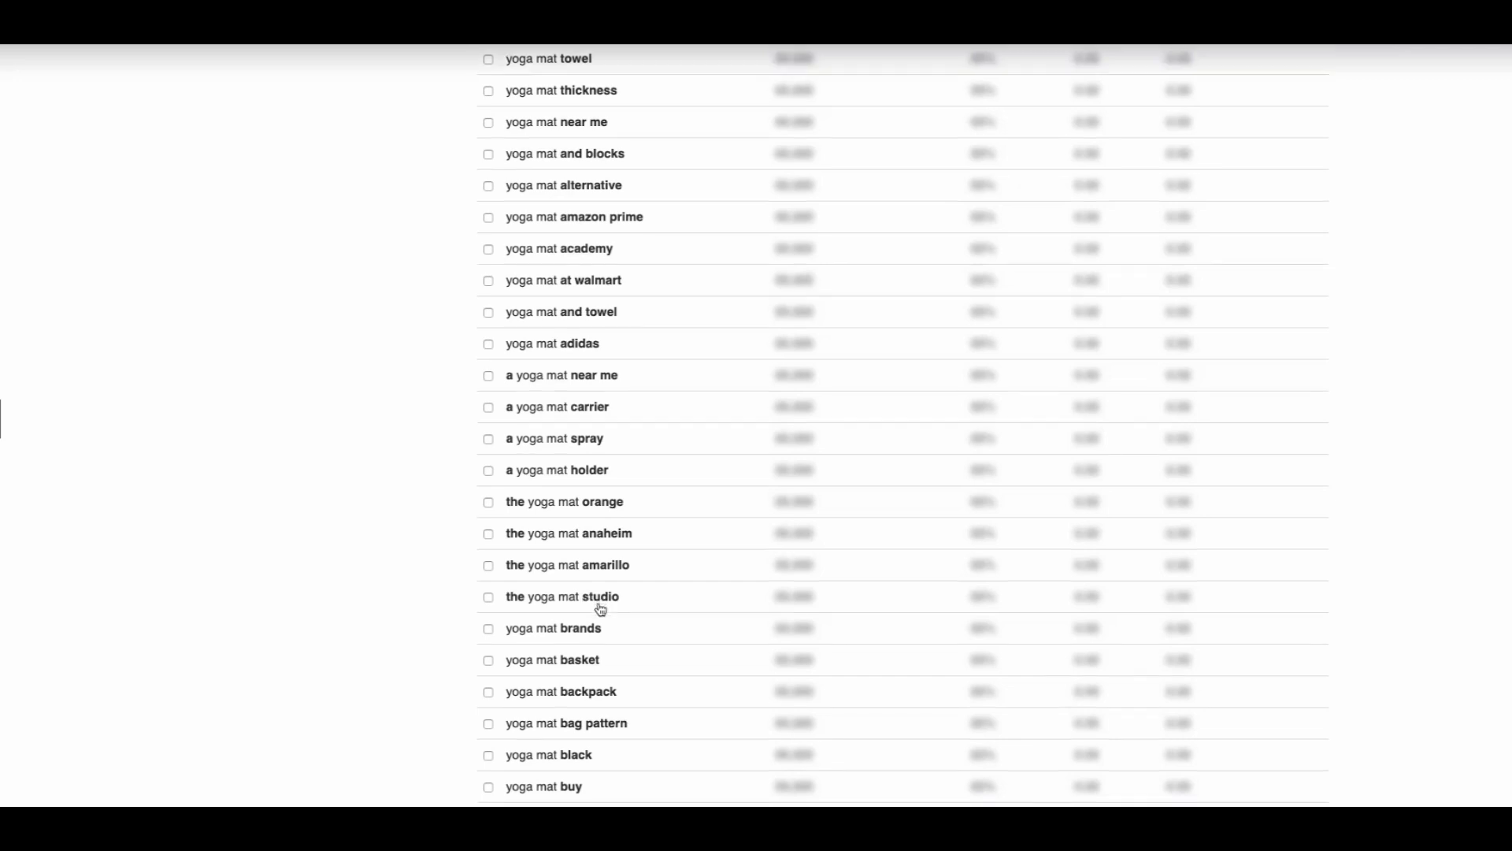
pyautogui.scroll(-7, 601, 609)
pyautogui.scroll(-8, 601, 609)
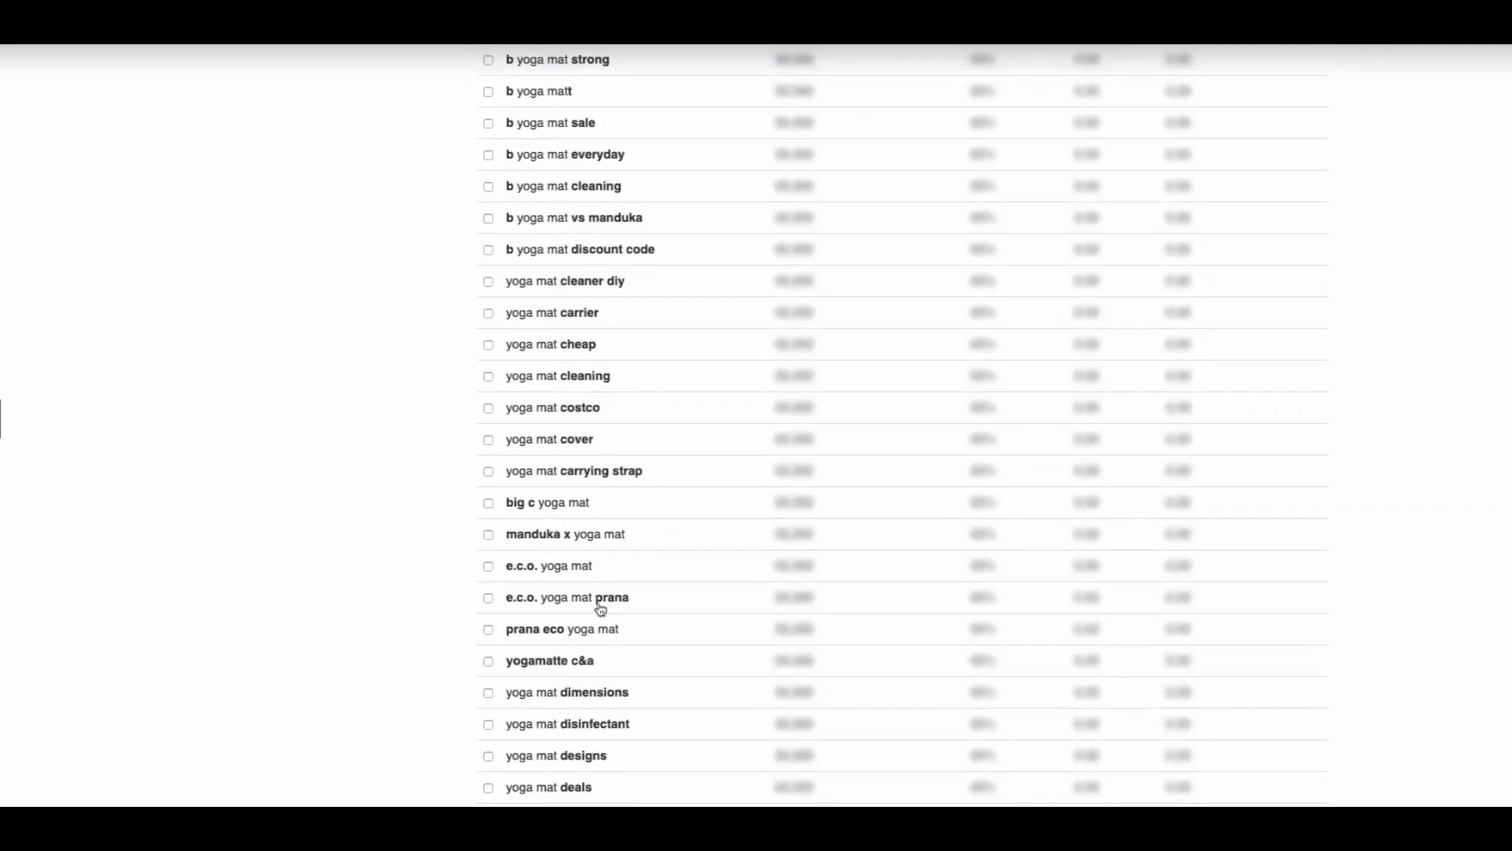
pyautogui.scroll(-14, 601, 609)
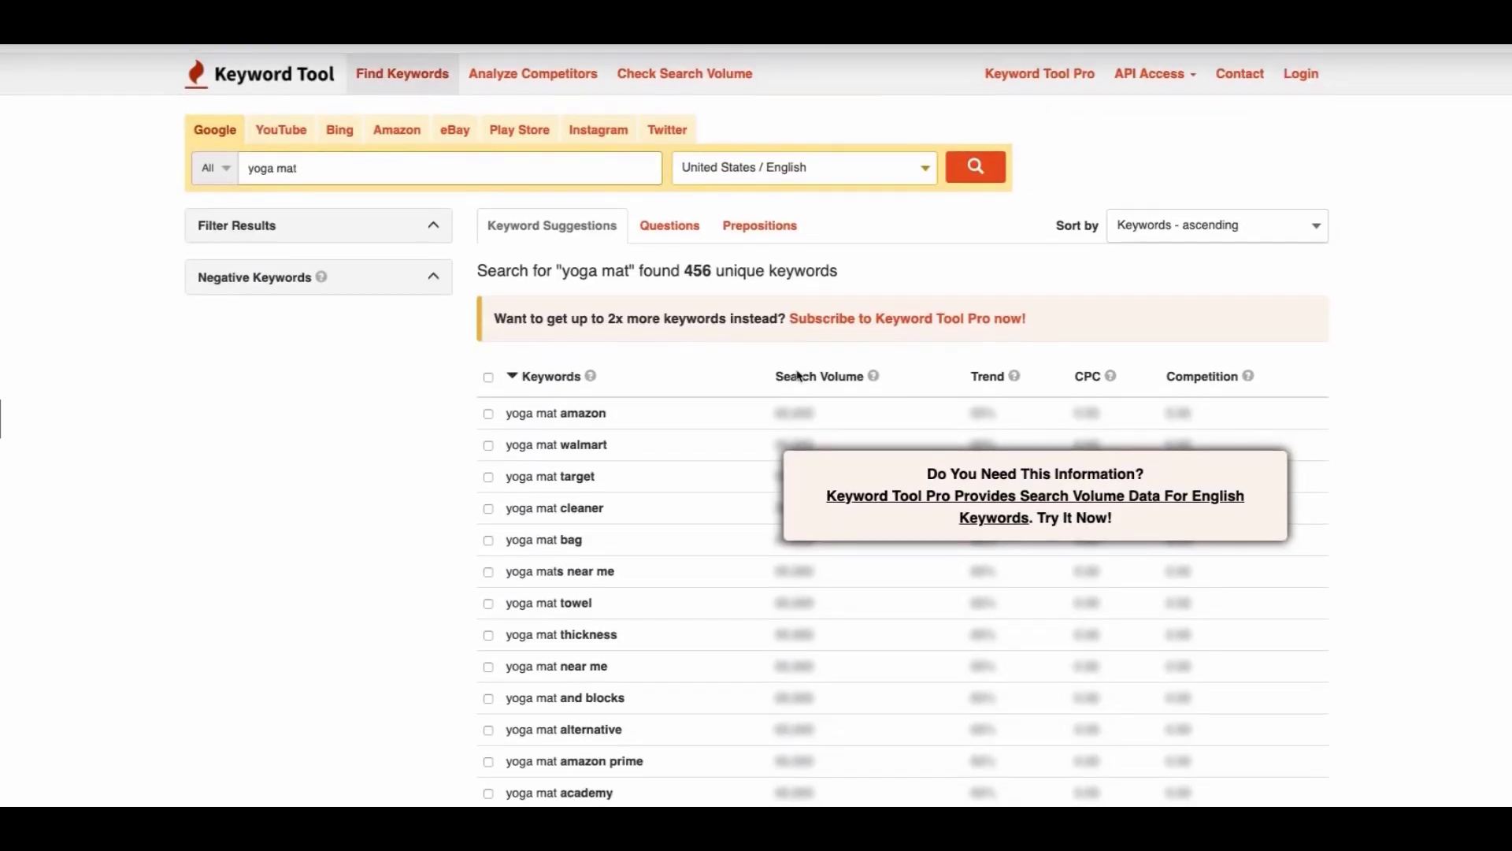
pyautogui.scroll(-1, 797, 375)
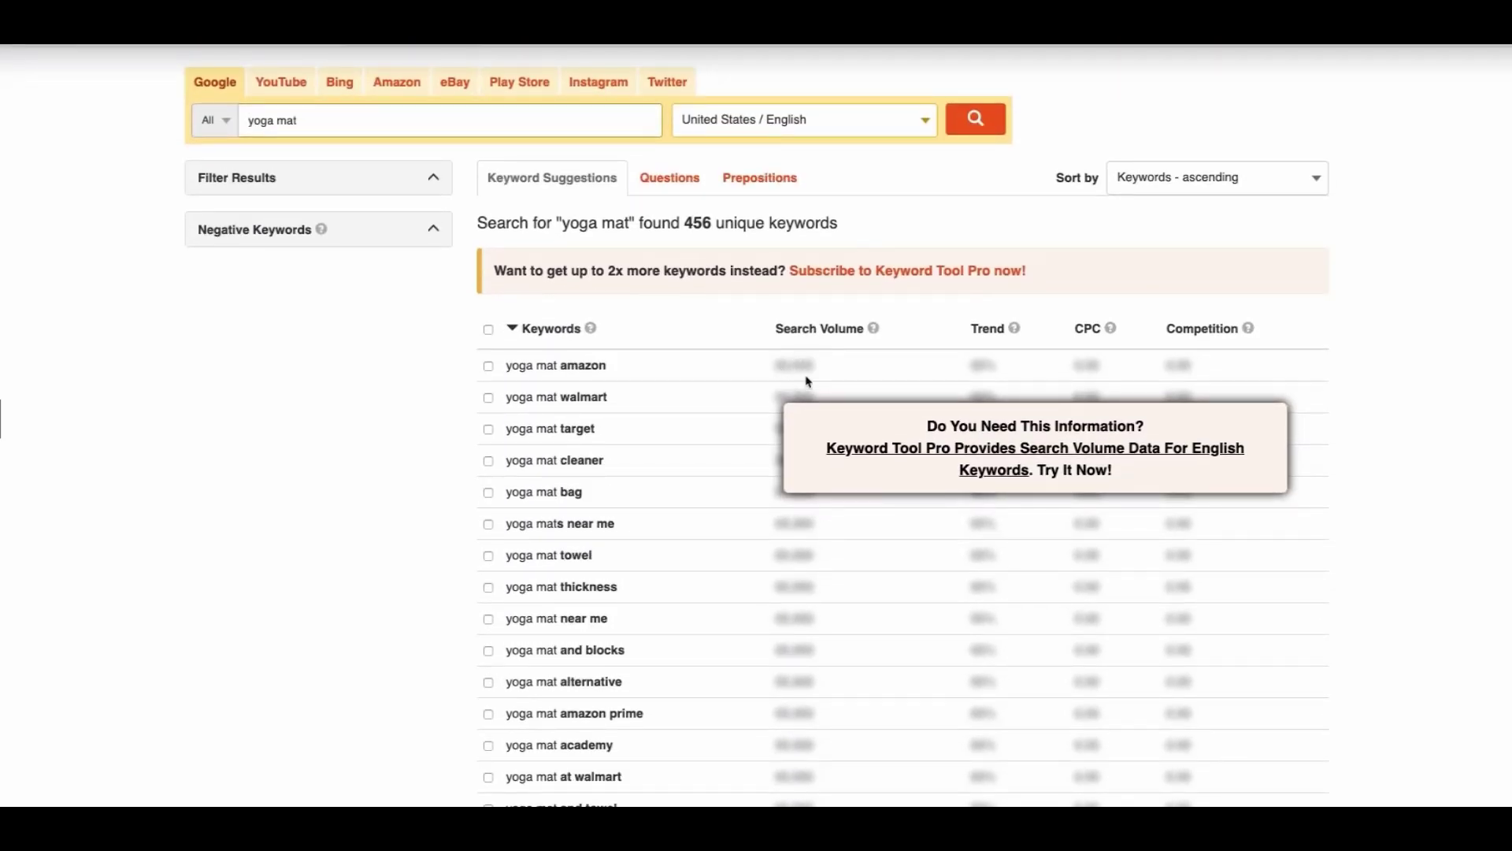
pyautogui.scroll(-1, 799, 492)
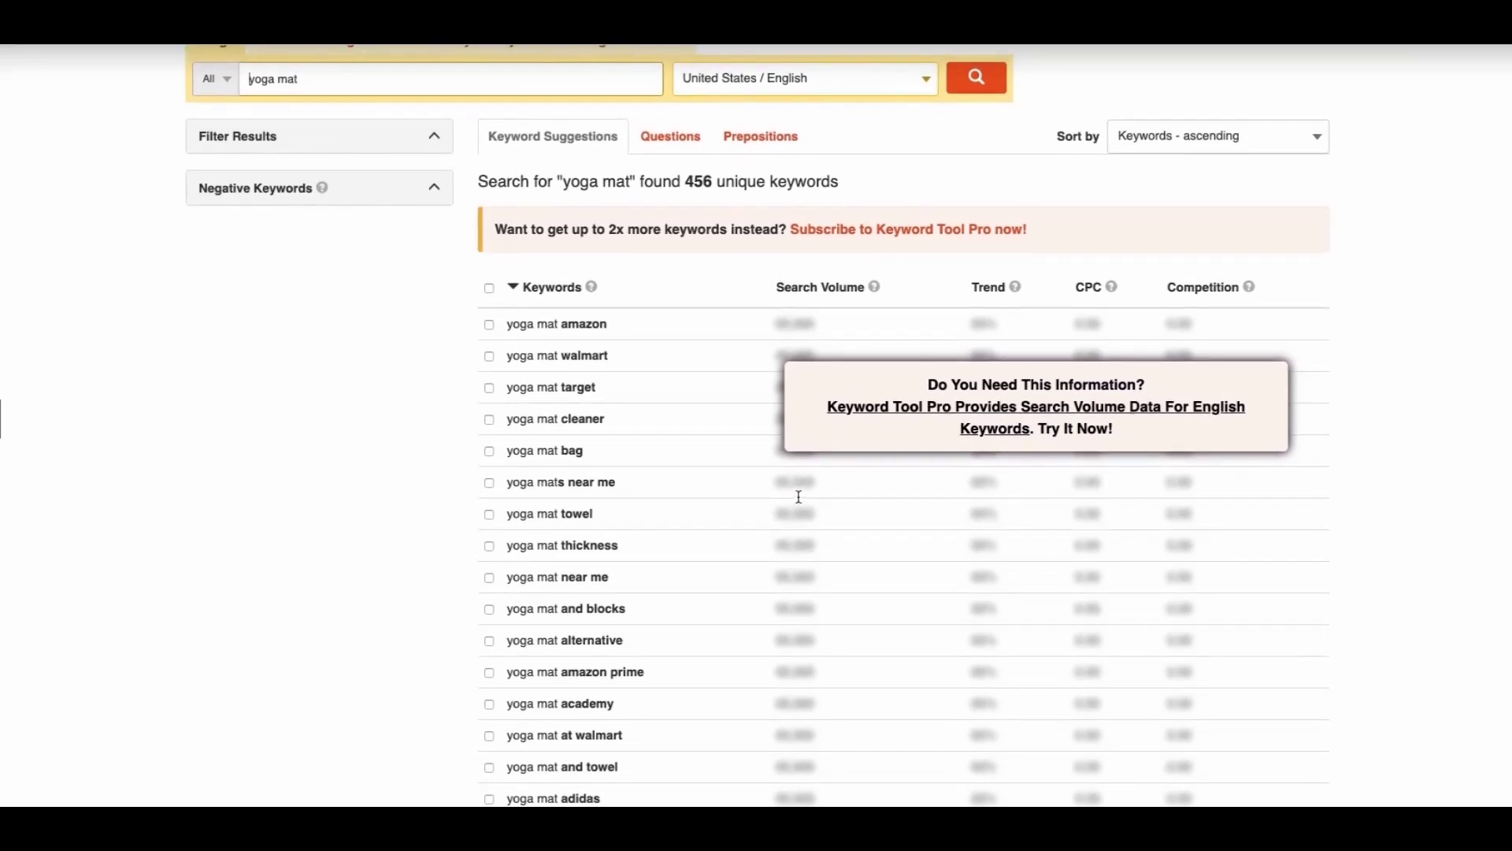
pyautogui.scroll(1, 798, 496)
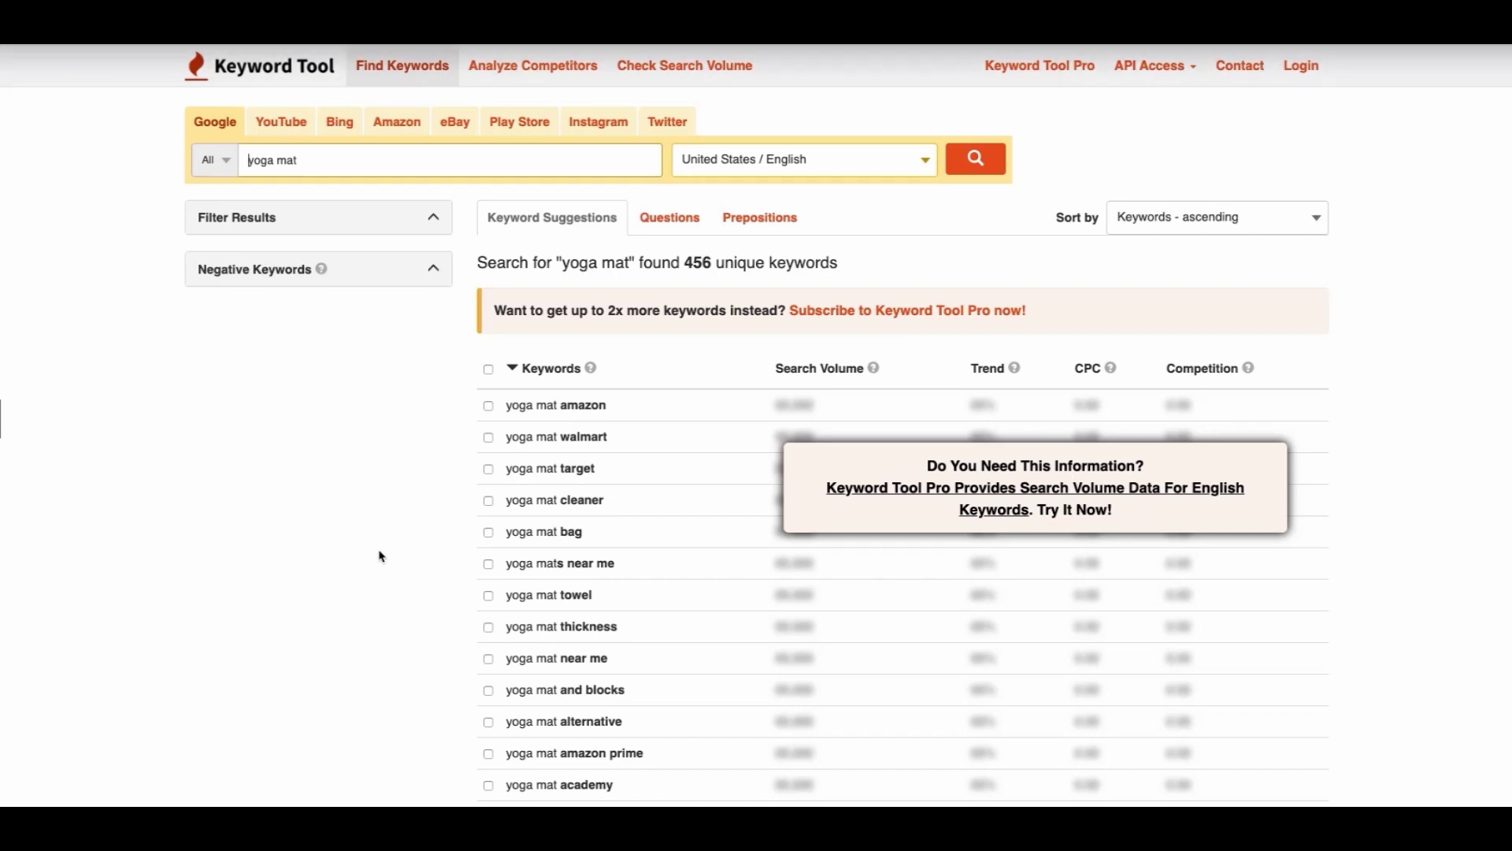
pyautogui.scroll(-3, 381, 556)
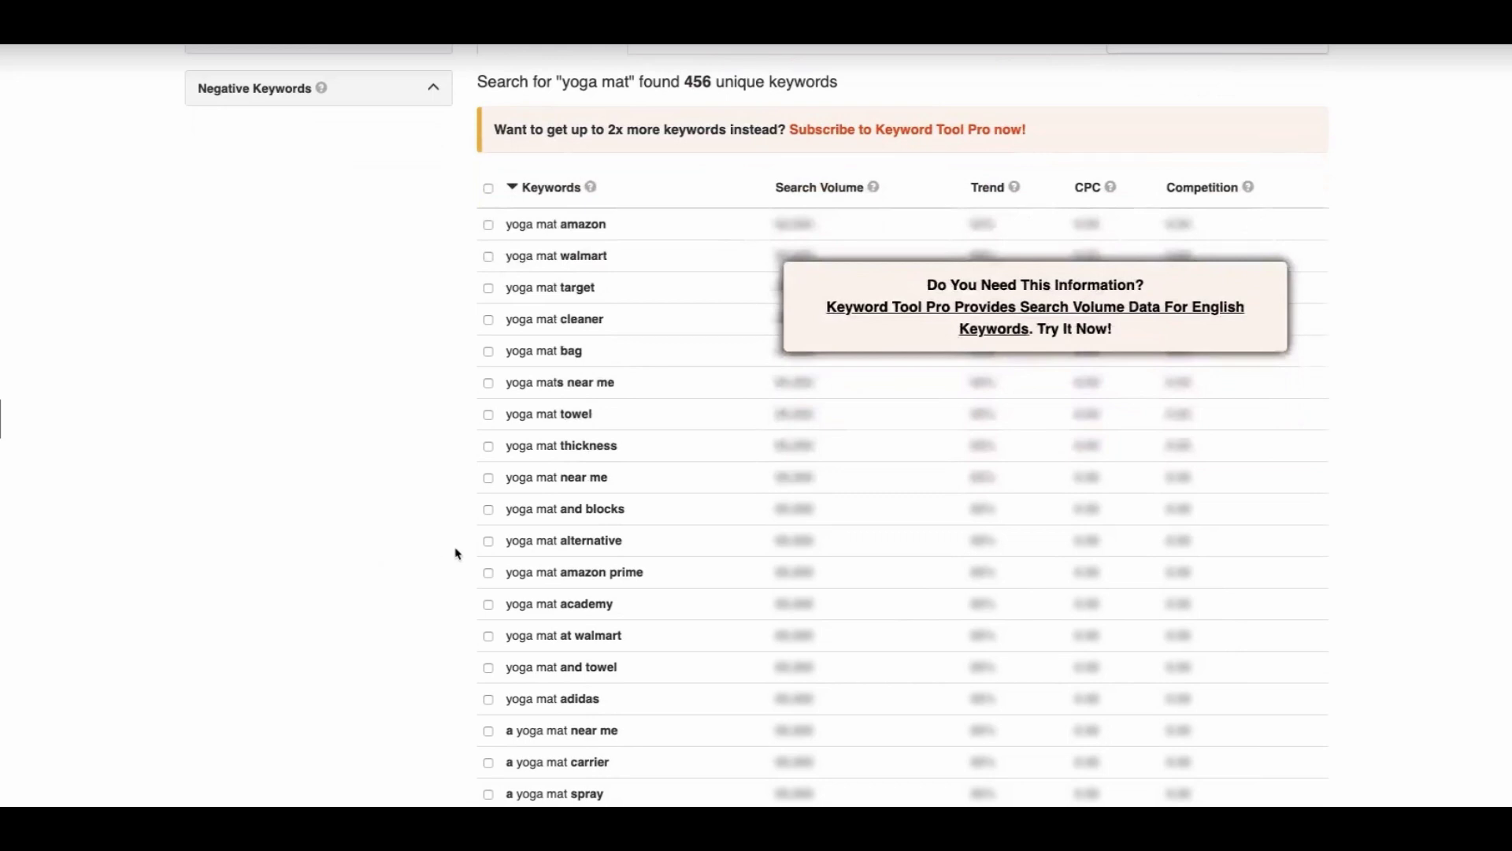